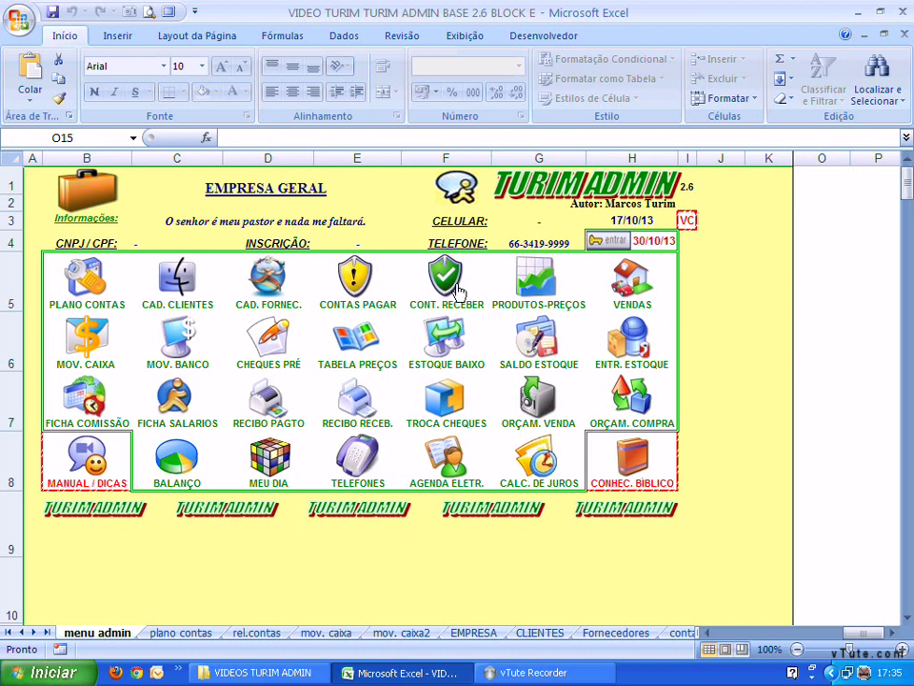
# Open the Contas a Receber sheet and scroll through its existing receivable entries
pyautogui.click(448, 284)
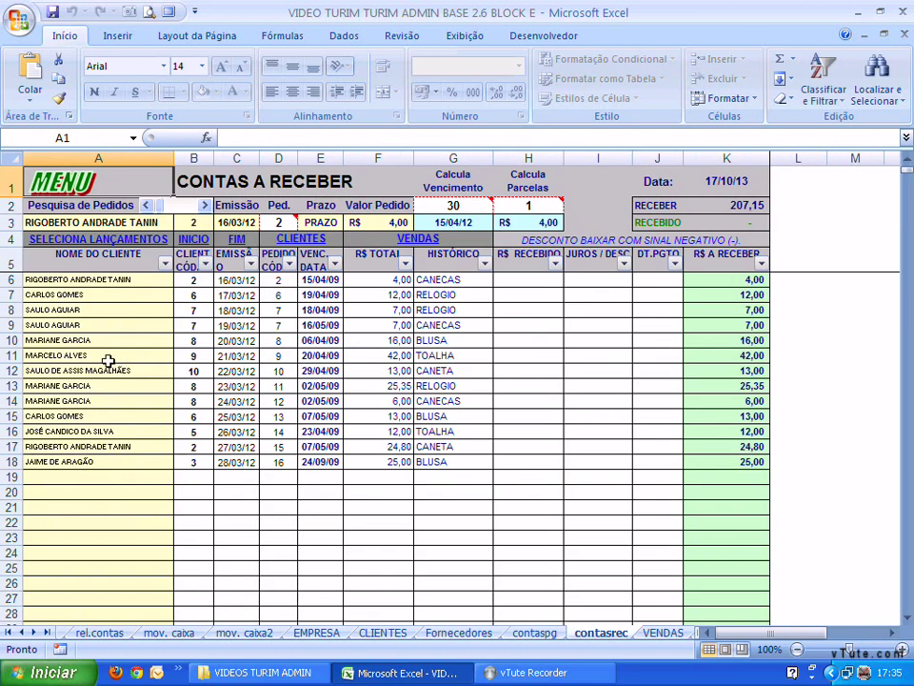
pyautogui.scroll(-4, 379, 439)
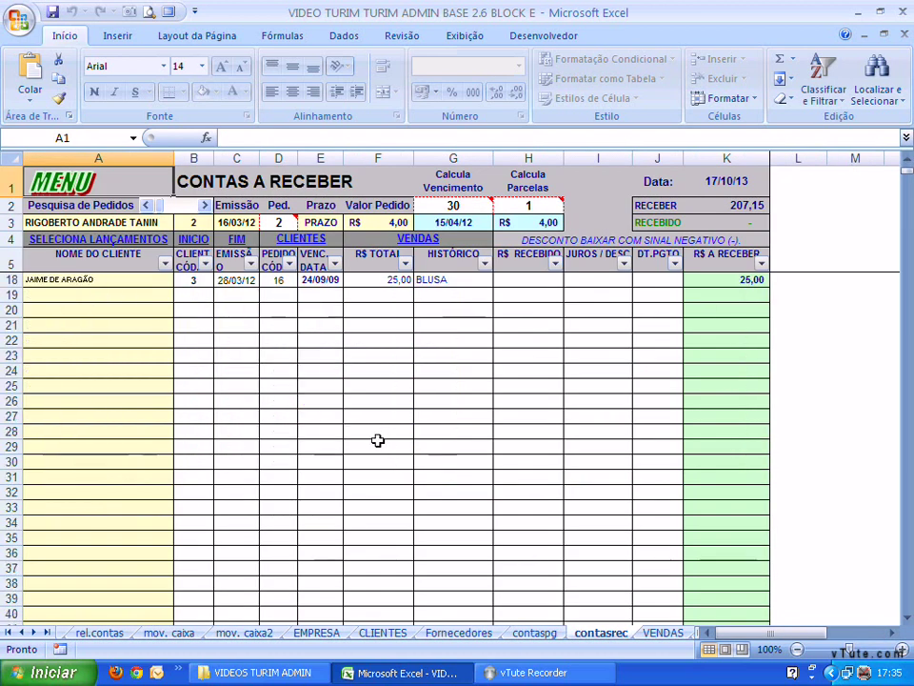
pyautogui.scroll(4, 378, 440)
pyautogui.scroll(-4, 373, 450)
pyautogui.scroll(4, 370, 456)
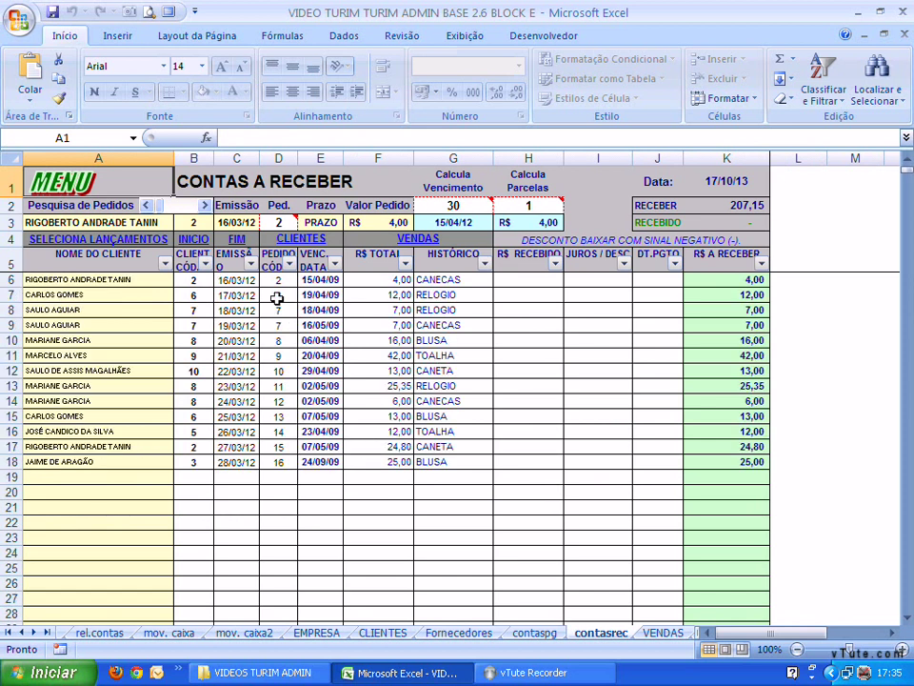
pyautogui.scroll(-2, 485, 420)
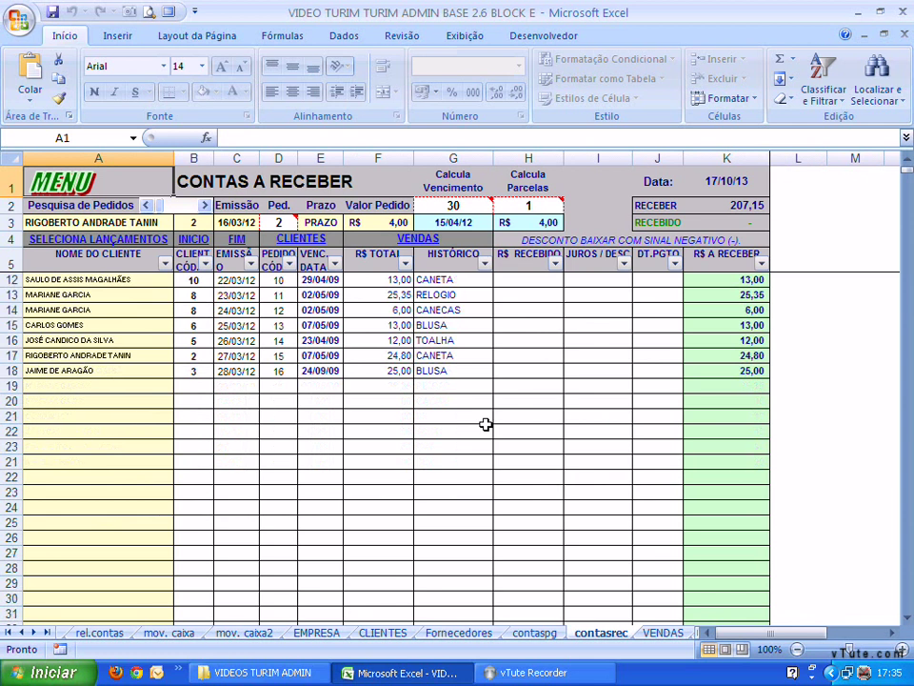
pyautogui.scroll(2, 486, 425)
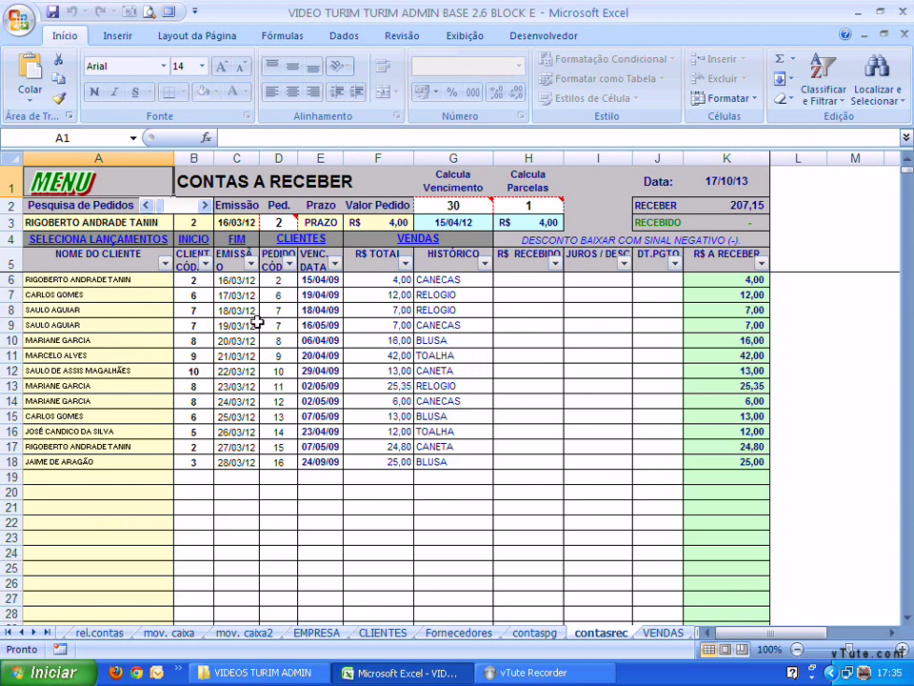
# Starting from cell B6, clear the existing entries with the SELECIONA LANÇAMENTOS link
pyautogui.click(190, 278)
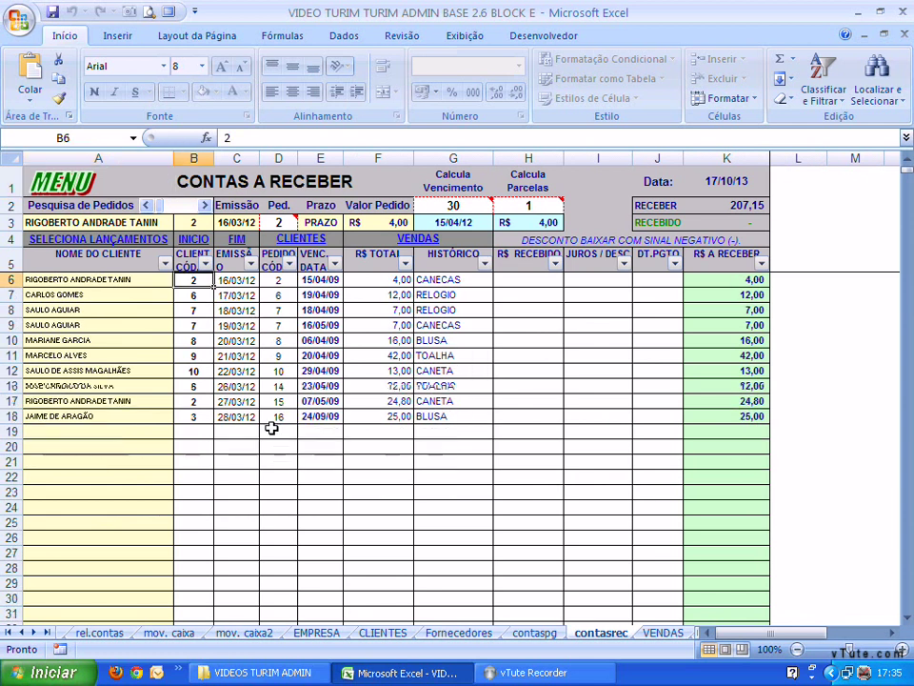
pyautogui.scroll(-3, 271, 425)
pyautogui.scroll(3, 273, 421)
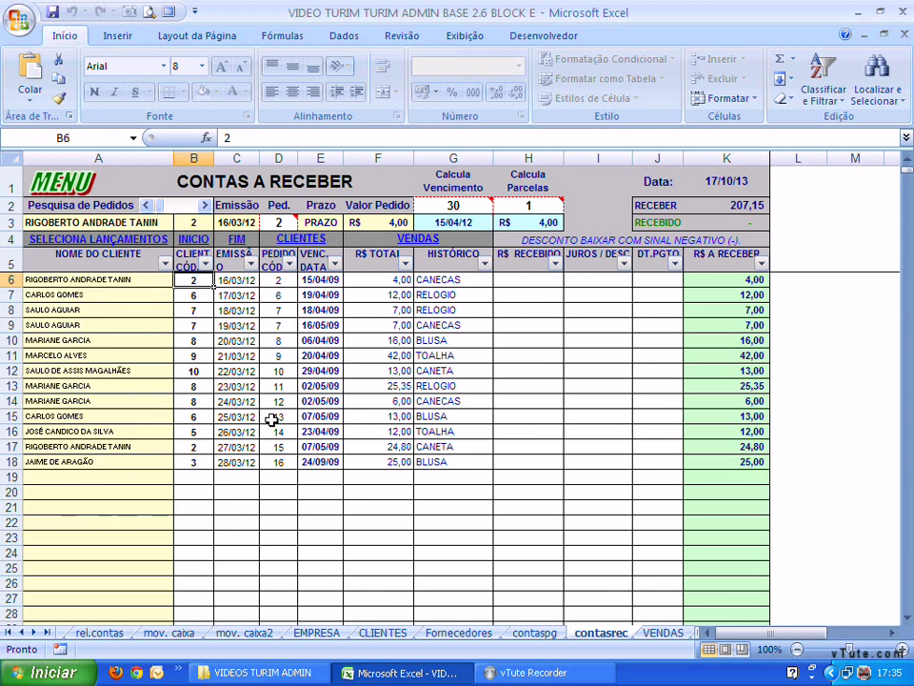
pyautogui.click(140, 245)
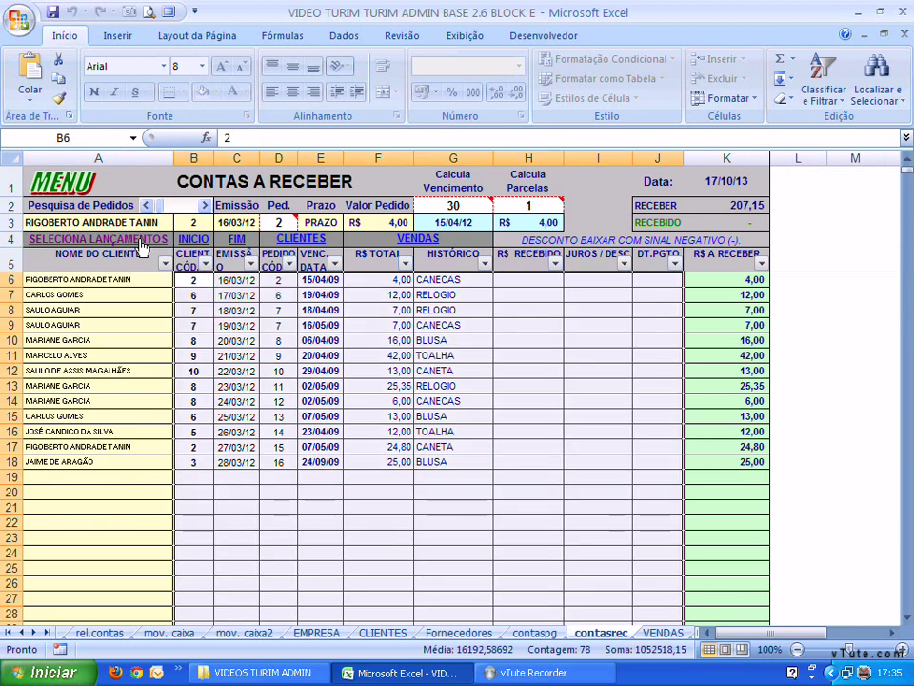
# Reselect cell B6, the first data row of the emptied receivables list
pyautogui.click(182, 282)
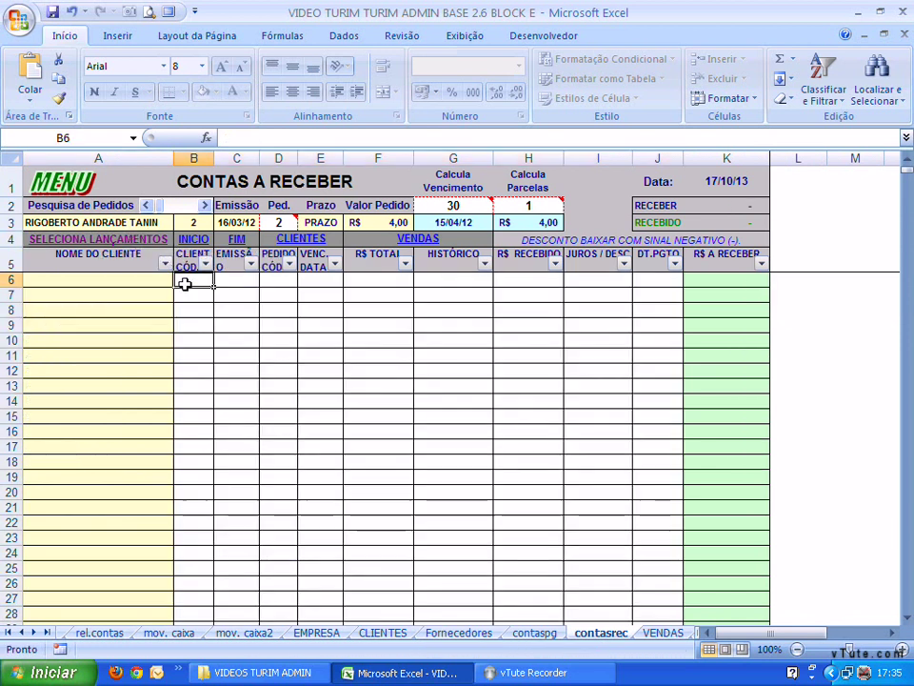
pyautogui.press('Up')
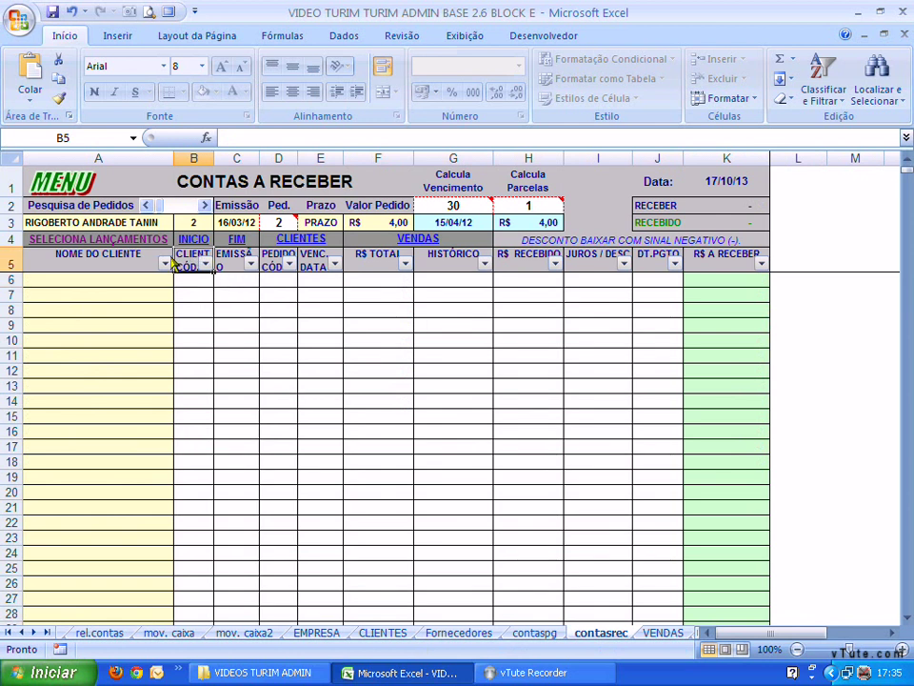
pyautogui.click(190, 281)
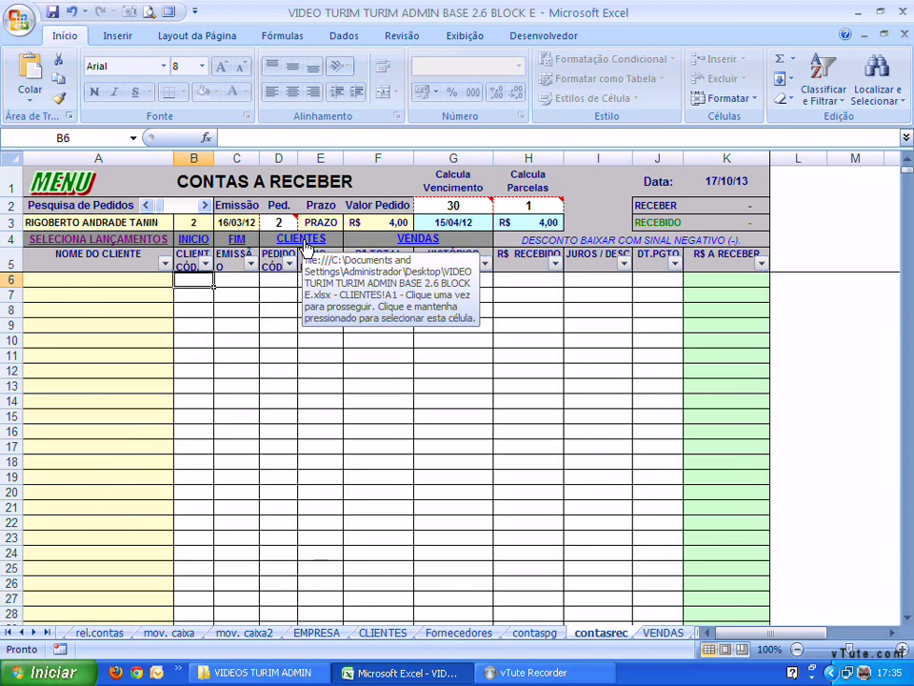
# Check the client codes in rows 10 and 12 of the CLIENTES register
pyautogui.click(299, 244)
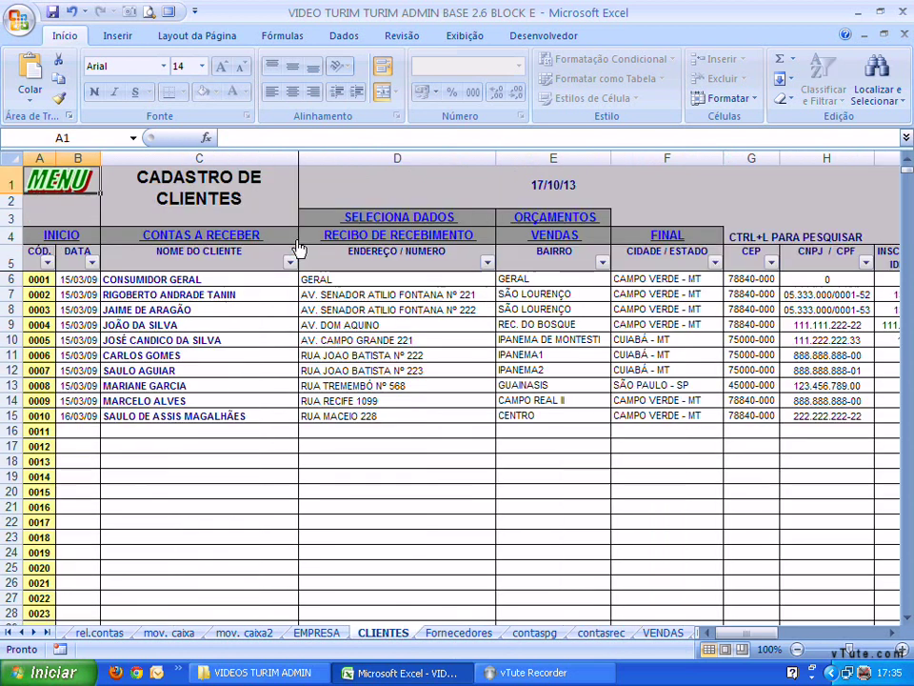
pyautogui.click(43, 341)
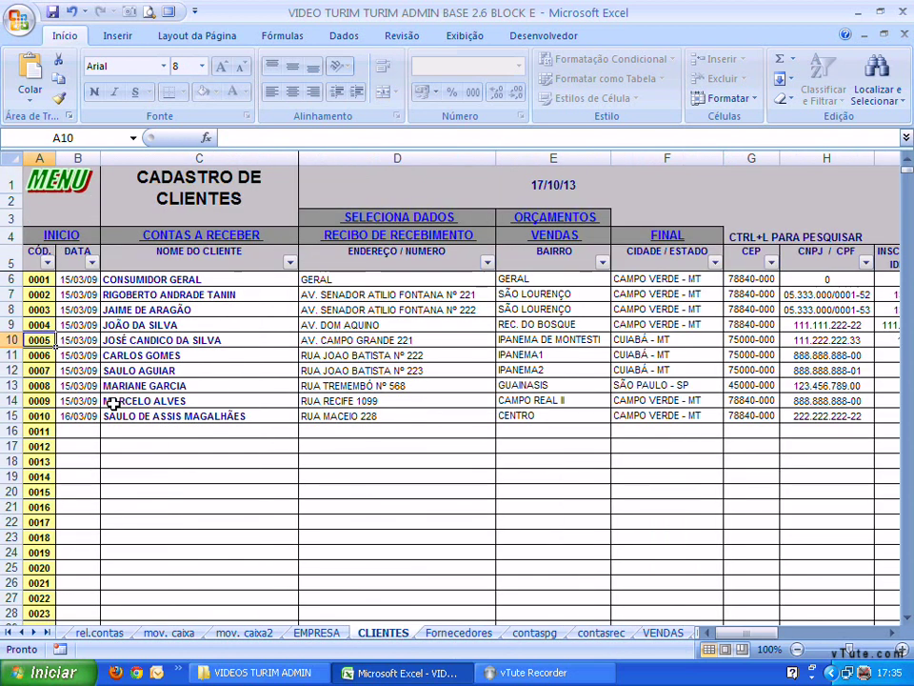
pyautogui.scroll(-1, 55, 318)
pyautogui.scroll(1, 54, 317)
pyautogui.click(43, 369)
# Look up one more client's code, then return to Contas a Receber at cell B6
pyautogui.click(38, 385)
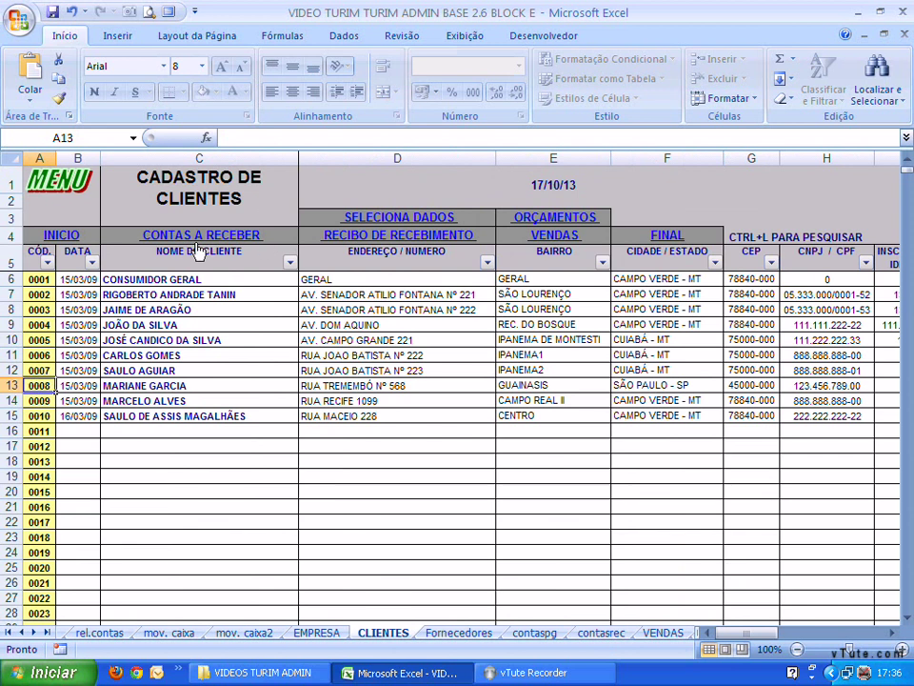
pyautogui.click(152, 235)
pyautogui.click(191, 281)
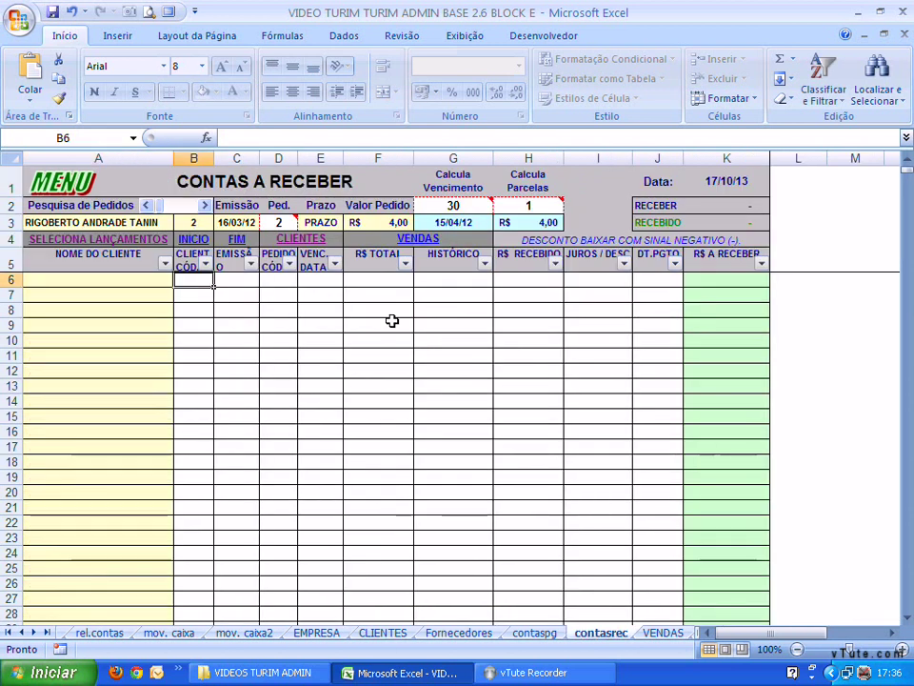
# Start row 6 with client code 8, today's issue date and order number 1
pyautogui.write('8')
pyautogui.press('Tab')
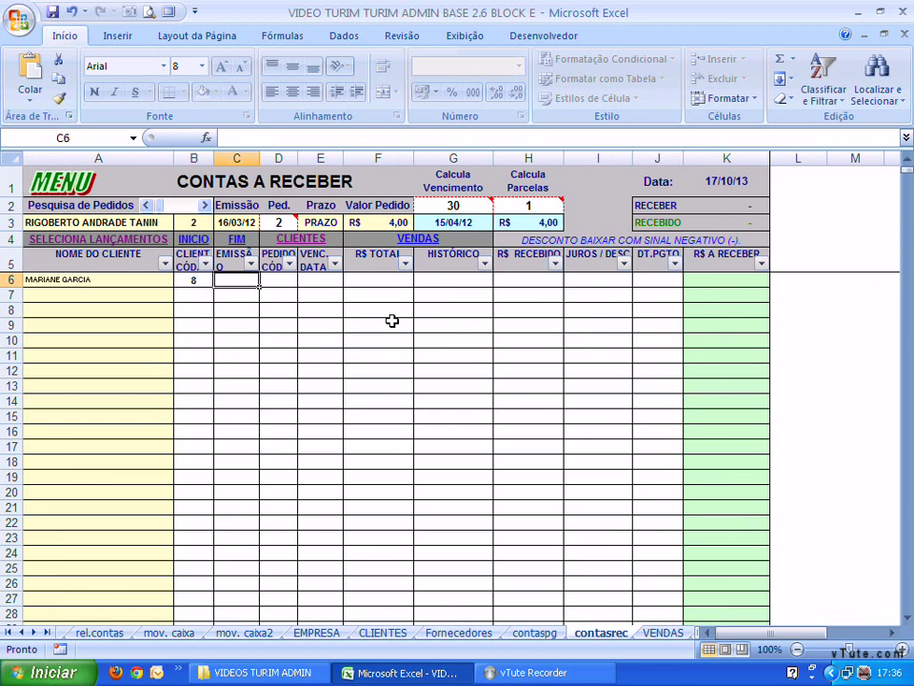
pyautogui.press('Home')
pyautogui.press('Tab')
pyautogui.press('Tab')
pyautogui.hotkey('ctrl', ';')
pyautogui.press('Tab')
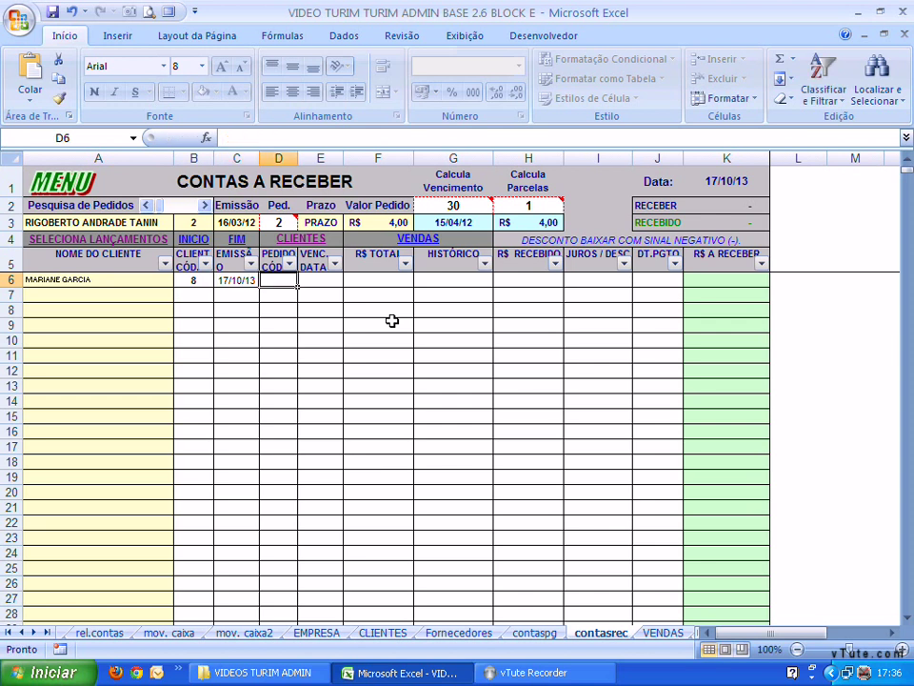
pyautogui.write('1')
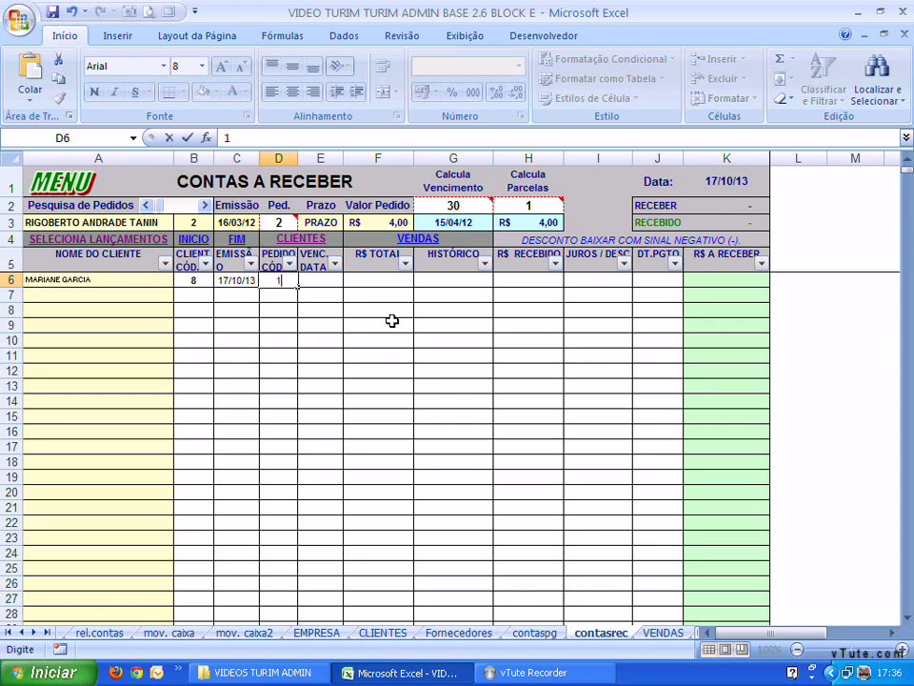
pyautogui.press('Tab')
pyautogui.hotkey('shift', 'Tab')
pyautogui.hotkey('shift', 'Tab')
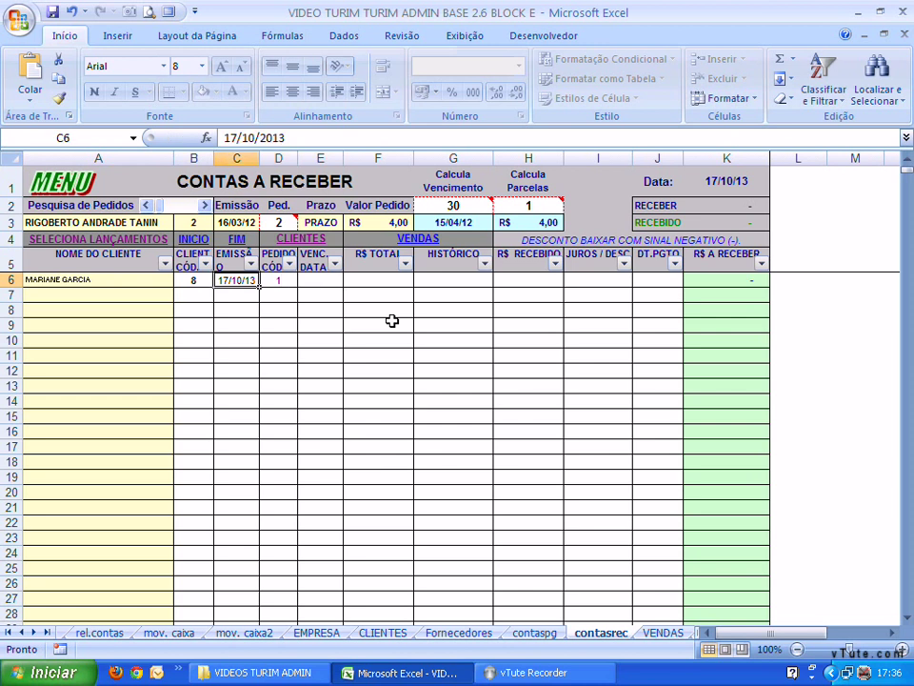
pyautogui.hotkey('shift', 'Tab')
pyautogui.press('Tab')
pyautogui.press('Tab')
pyautogui.press('Tab')
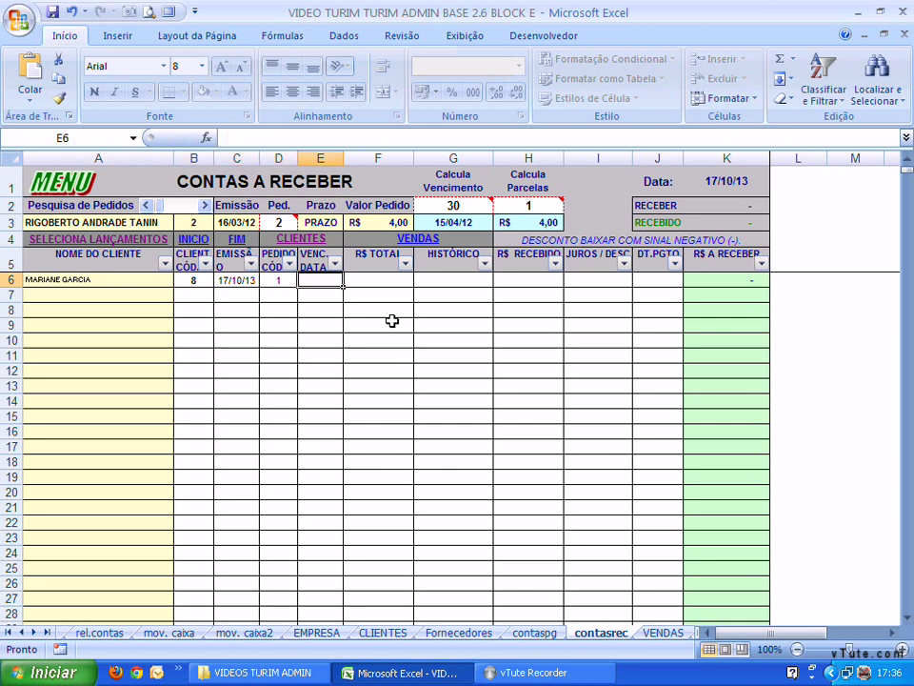
pyautogui.hotkey('shift', 'Tab')
pyautogui.hotkey('shift', 'Tab')
pyautogui.hotkey('shift', 'Tab')
pyautogui.press('Tab')
pyautogui.press('Tab')
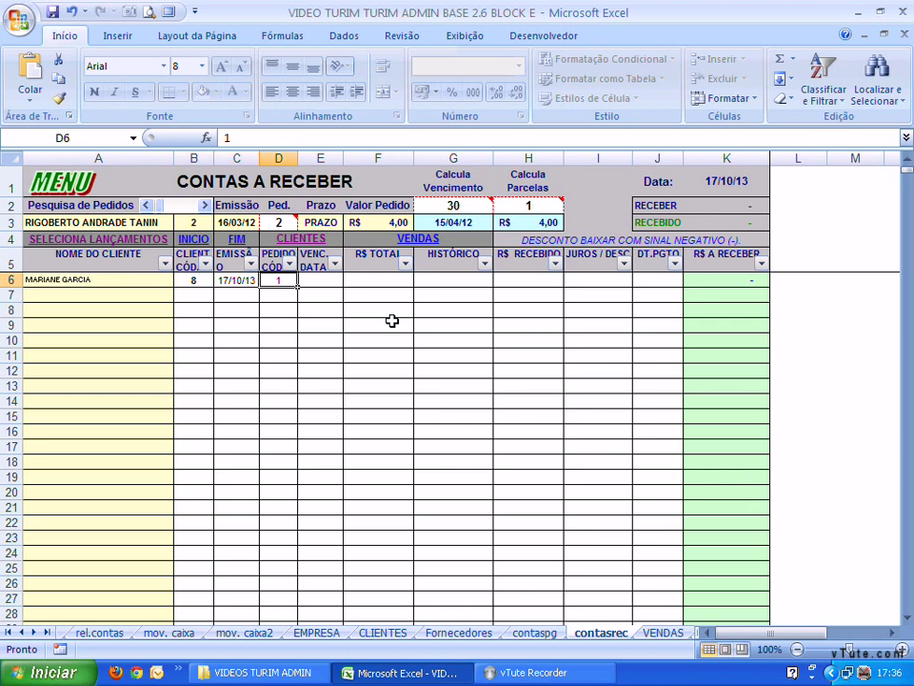
pyautogui.press('Tab')
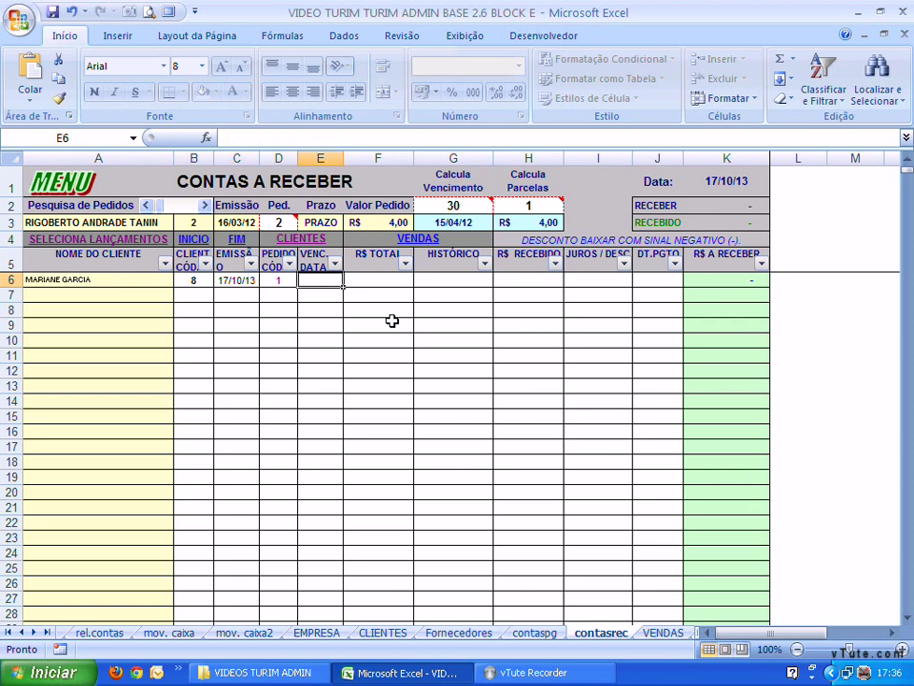
# Complete row 6 with due date 15/11/13, total 200,00 and description BOLSA
pyautogui.write('15')
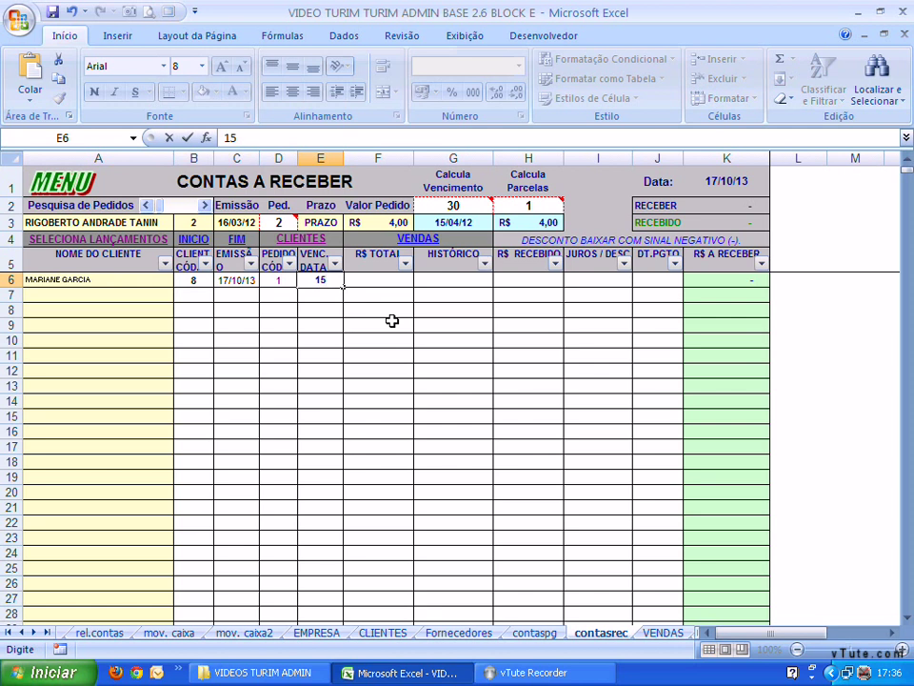
pyautogui.write('/11')
pyautogui.press('Tab')
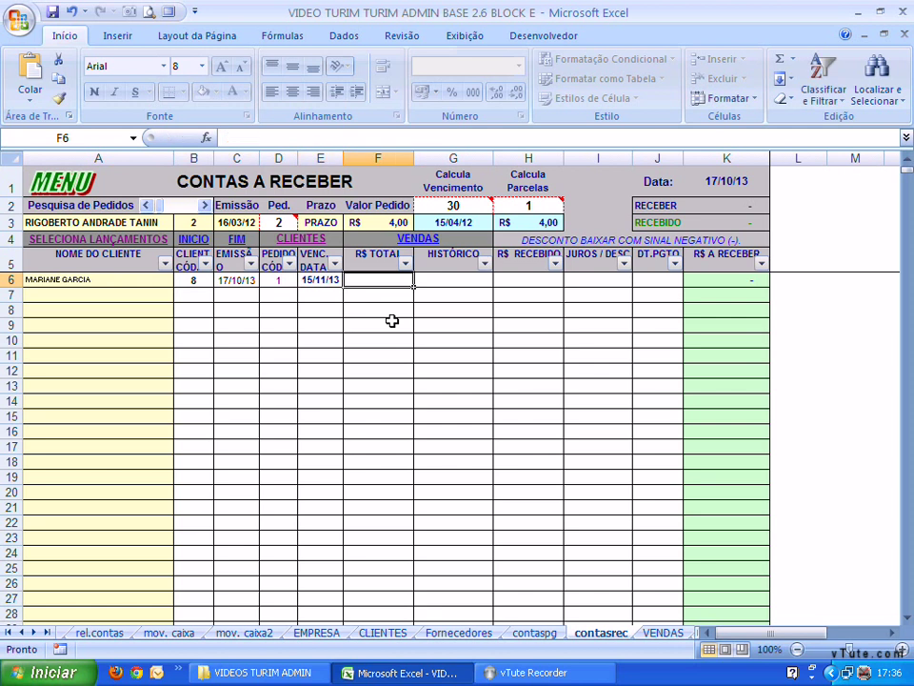
pyautogui.write('200')
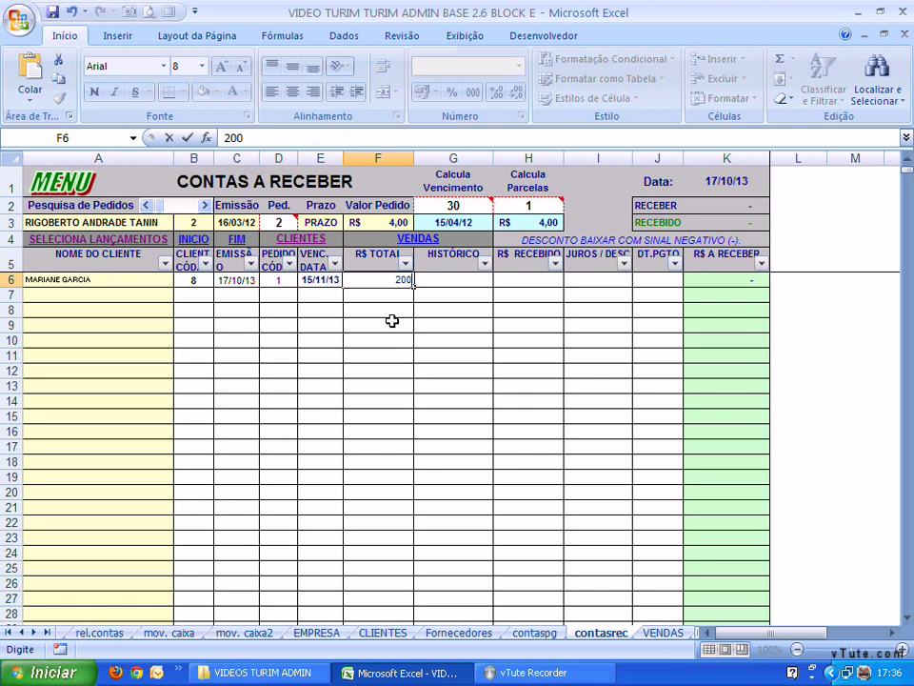
pyautogui.press('Tab')
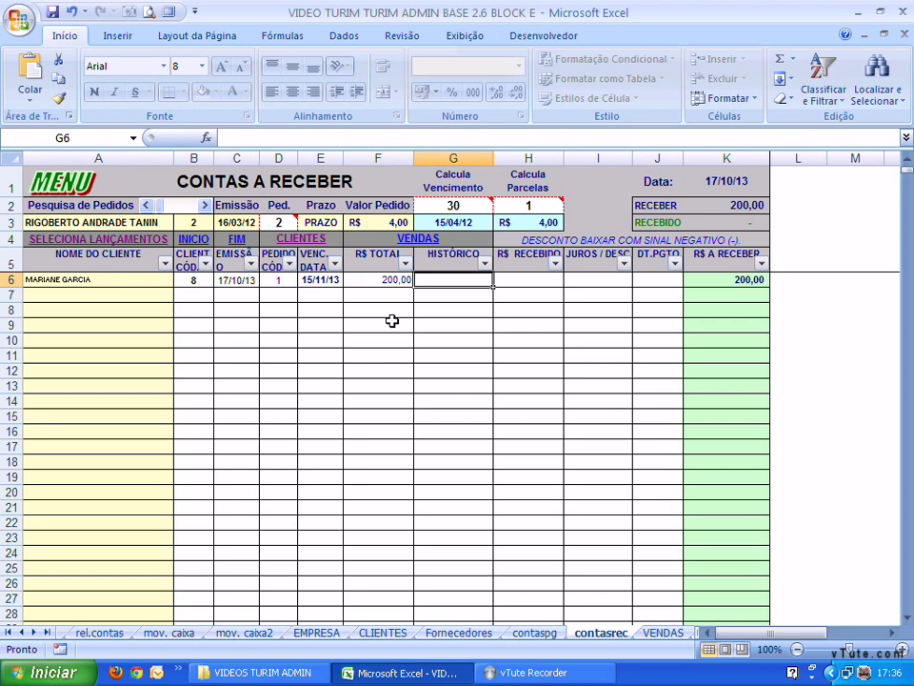
pyautogui.write('BOLSA')
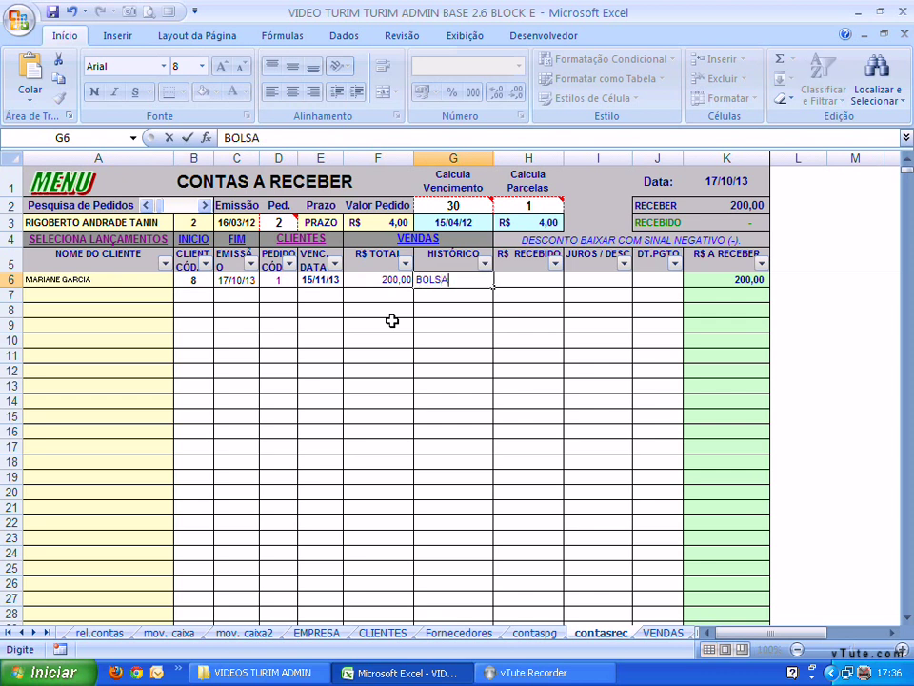
pyautogui.press('Tab')
# Verify K6 shows 200,00 to receive and the K2 RECEBER total reads 200,00
pyautogui.press('Tab')
pyautogui.press('Tab')
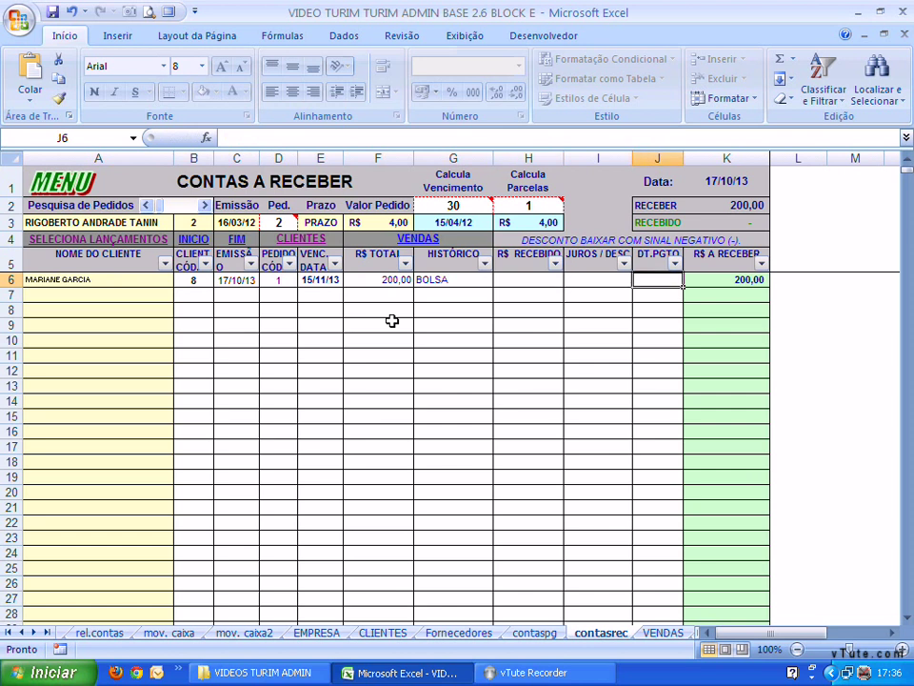
pyautogui.press('Tab')
pyautogui.press('Down')
pyautogui.press('Up')
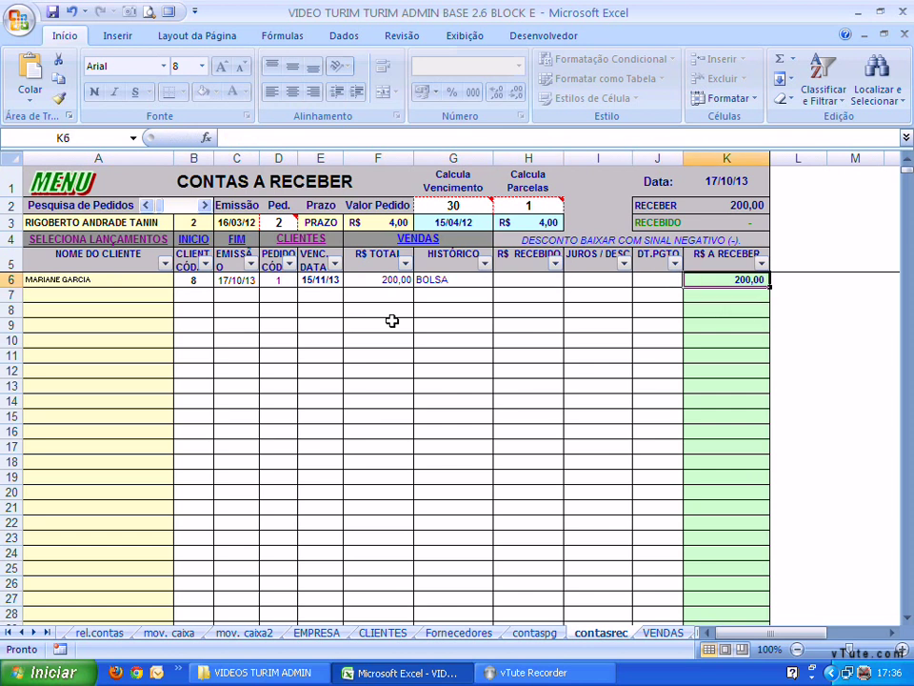
pyautogui.press('Up')
pyautogui.press('Down')
pyautogui.press('Up')
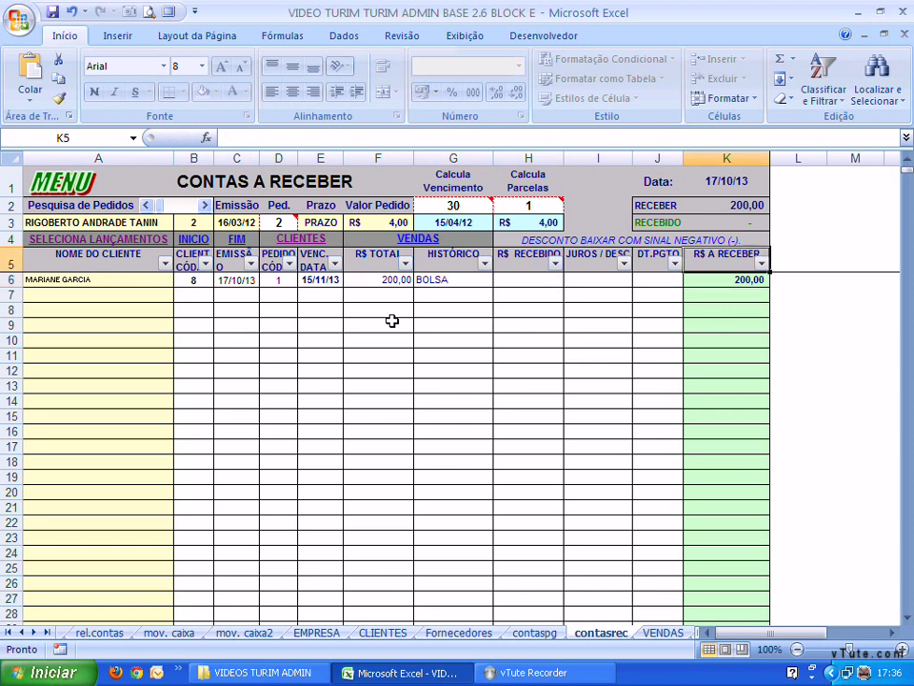
pyautogui.press('Up')
pyautogui.press('Up')
pyautogui.press('Up')
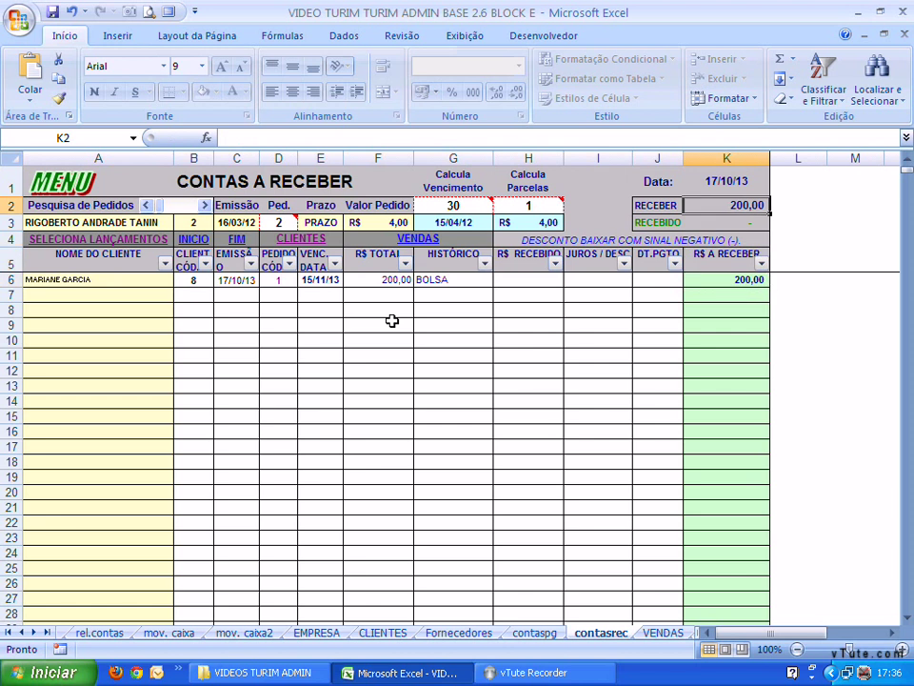
pyautogui.press('Down')
pyautogui.press('Down')
pyautogui.press('Down')
pyautogui.press('Down')
pyautogui.press('Down')
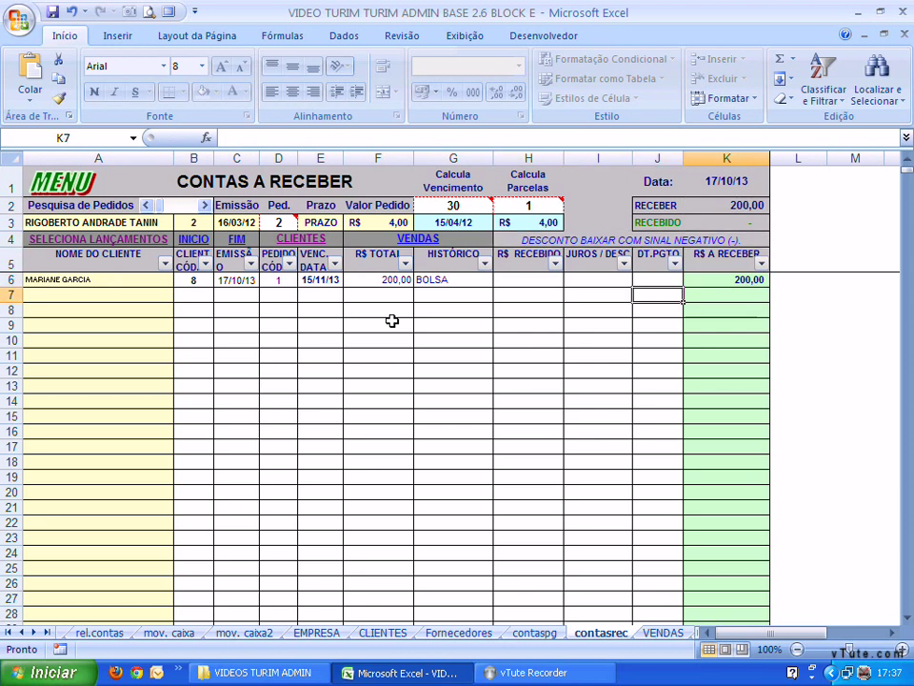
pyautogui.press('Left')
pyautogui.press('Left')
pyautogui.press('Left')
pyautogui.press('Left')
pyautogui.press('Left')
pyautogui.press('Left')
pyautogui.press('Left')
pyautogui.press('Left')
pyautogui.press('Left')
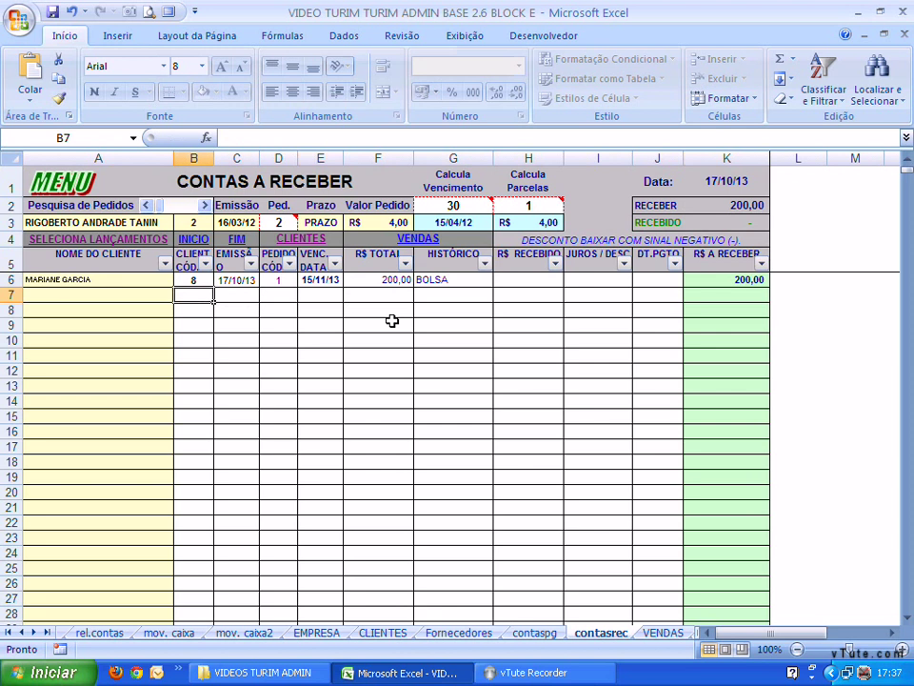
# After checking CLIENTES, start row 7 with client code 4, today's date and order 2
pyautogui.click(301, 239)
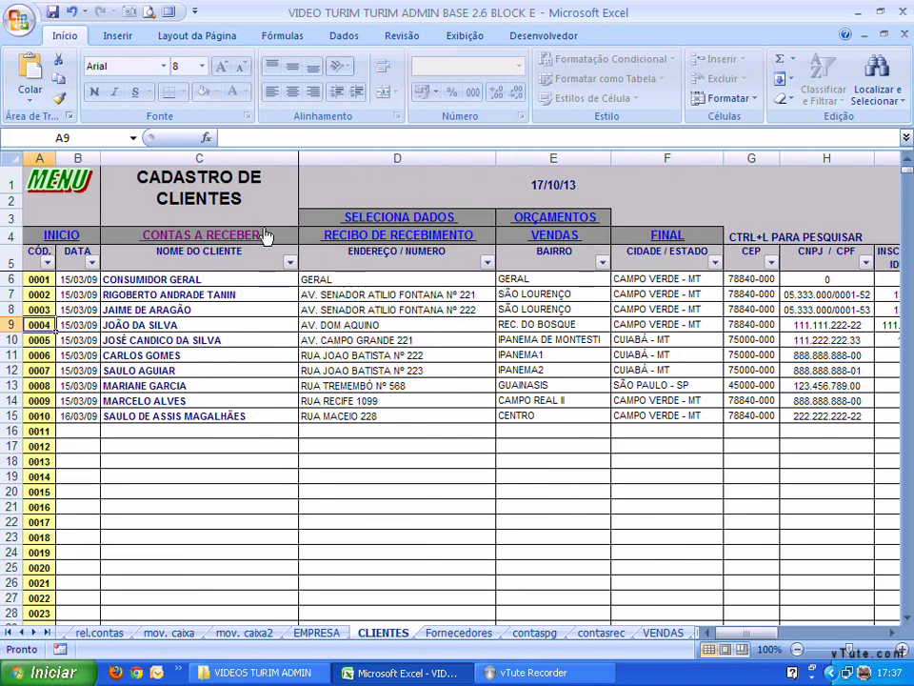
pyautogui.click(248, 233)
pyautogui.click(206, 299)
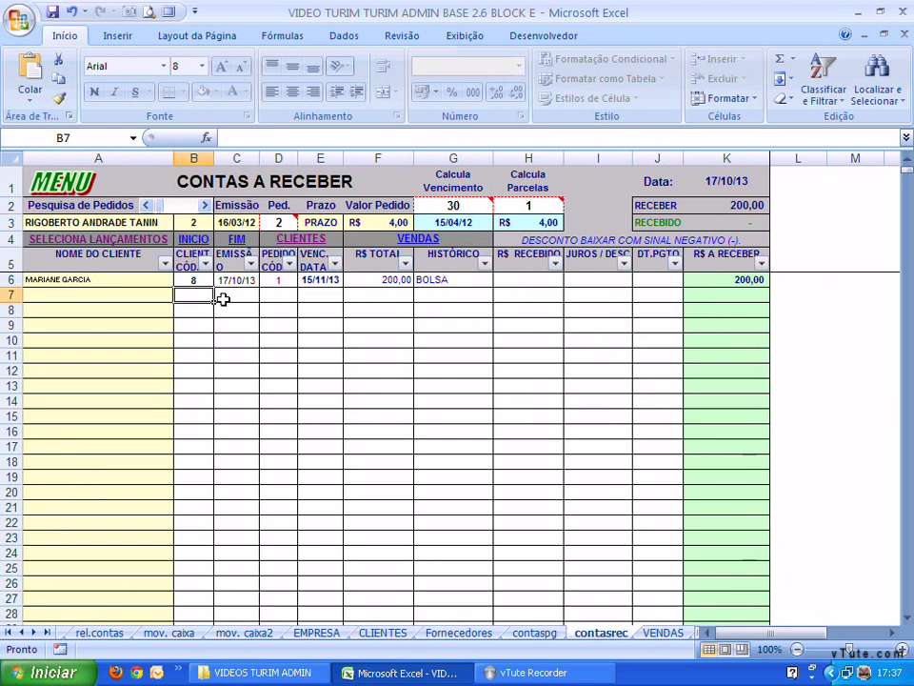
pyautogui.write('4')
pyautogui.press('Tab')
pyautogui.hotkey('ctrl', ';')
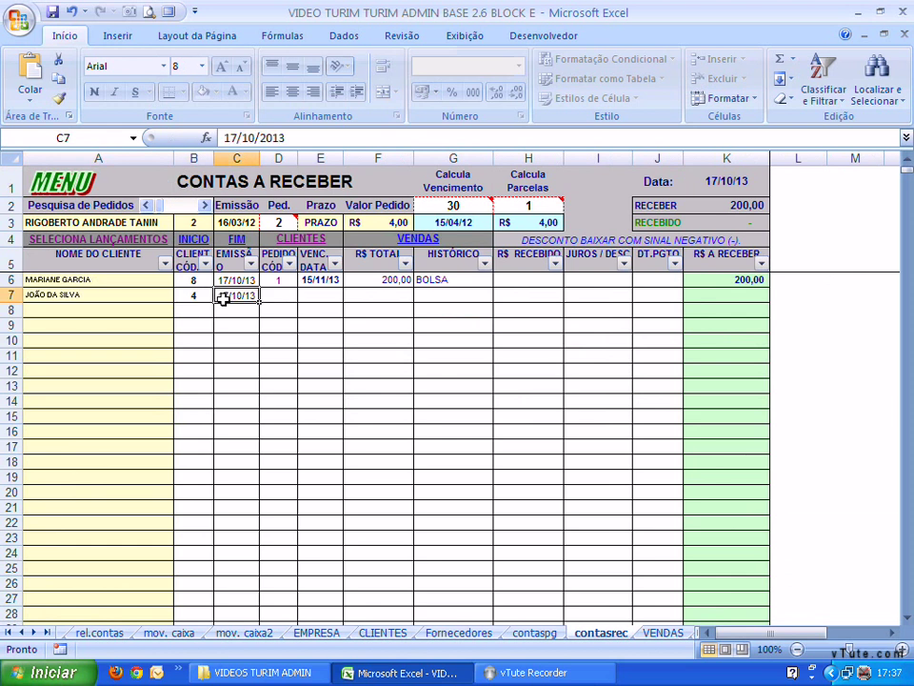
pyautogui.press('Tab')
pyautogui.write('2')
pyautogui.press('Tab')
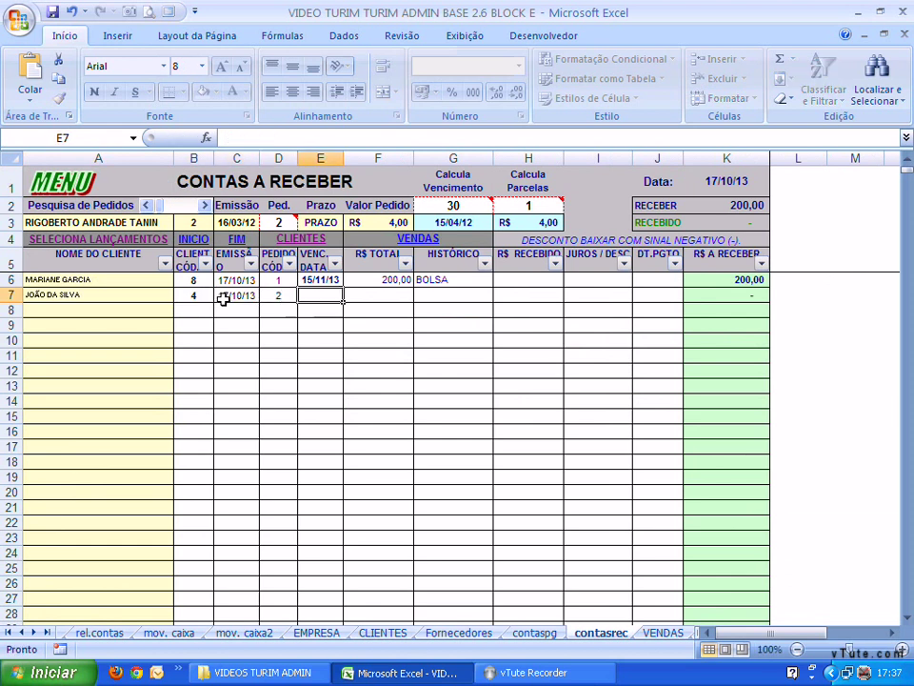
# Give row 7 due date 15/11/13, description CINTO and total corrected from 200 to 35,00
pyautogui.write('1')
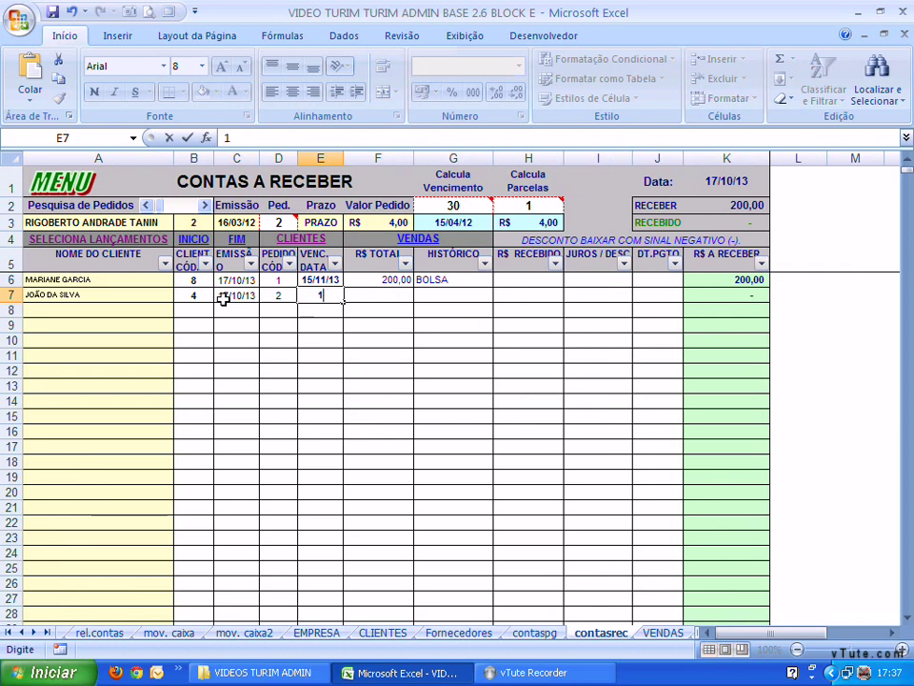
pyautogui.write('1/1')
pyautogui.press('Tab')
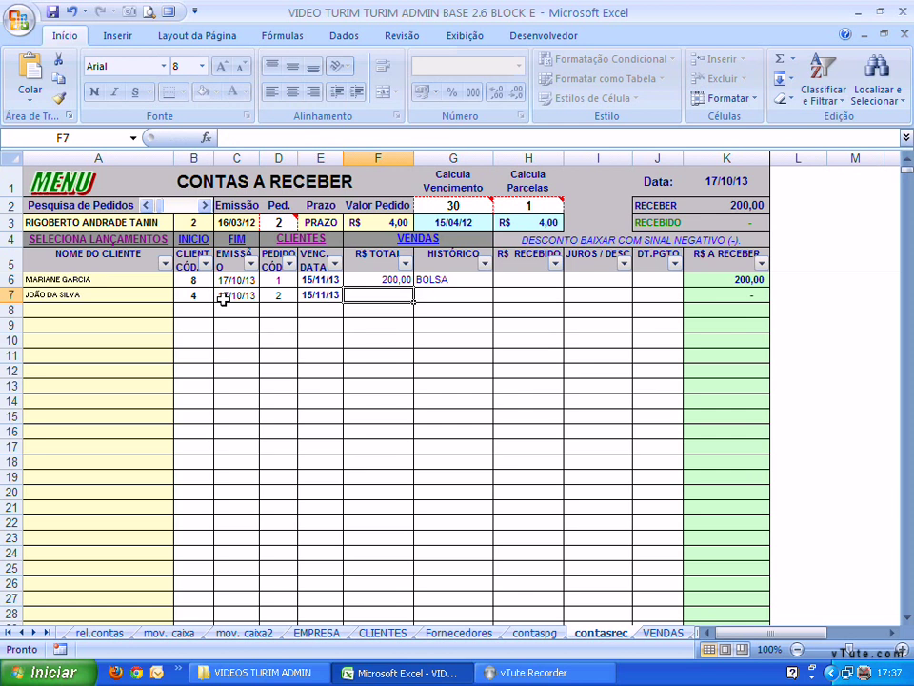
pyautogui.write('200')
pyautogui.press('Tab')
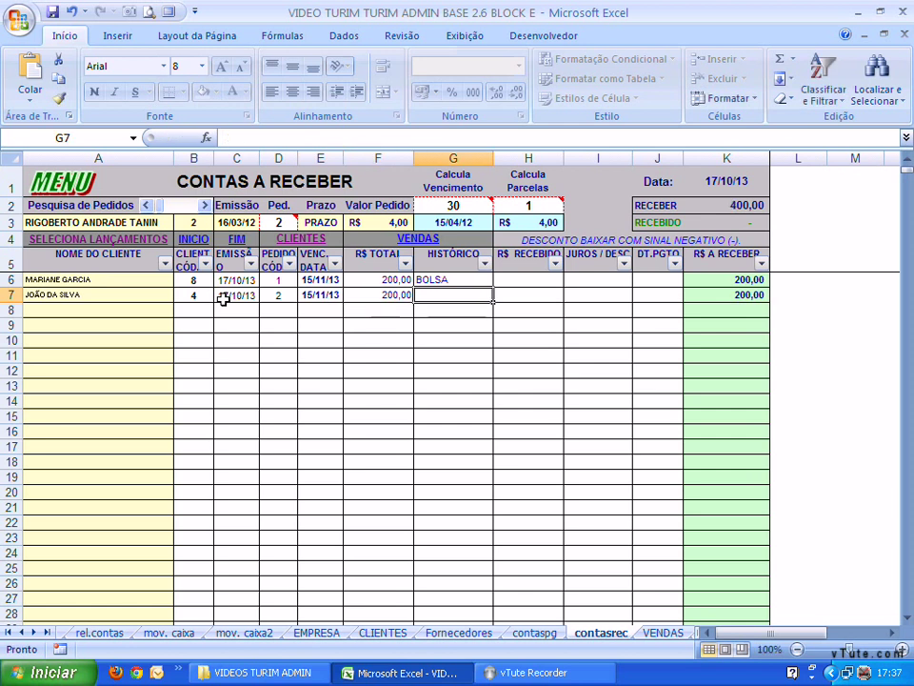
pyautogui.write('Cl')
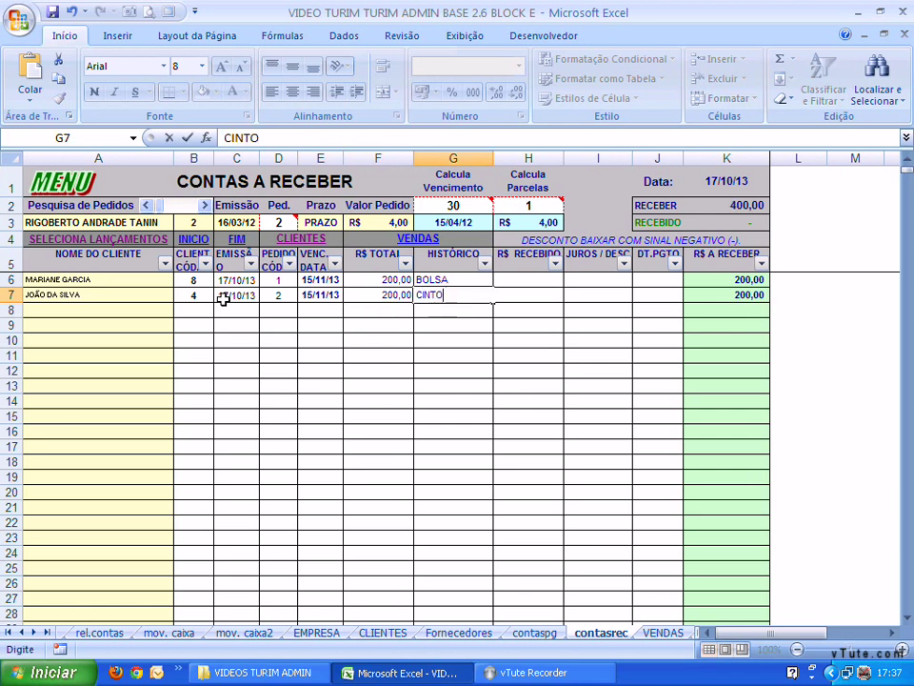
pyautogui.press('Left')
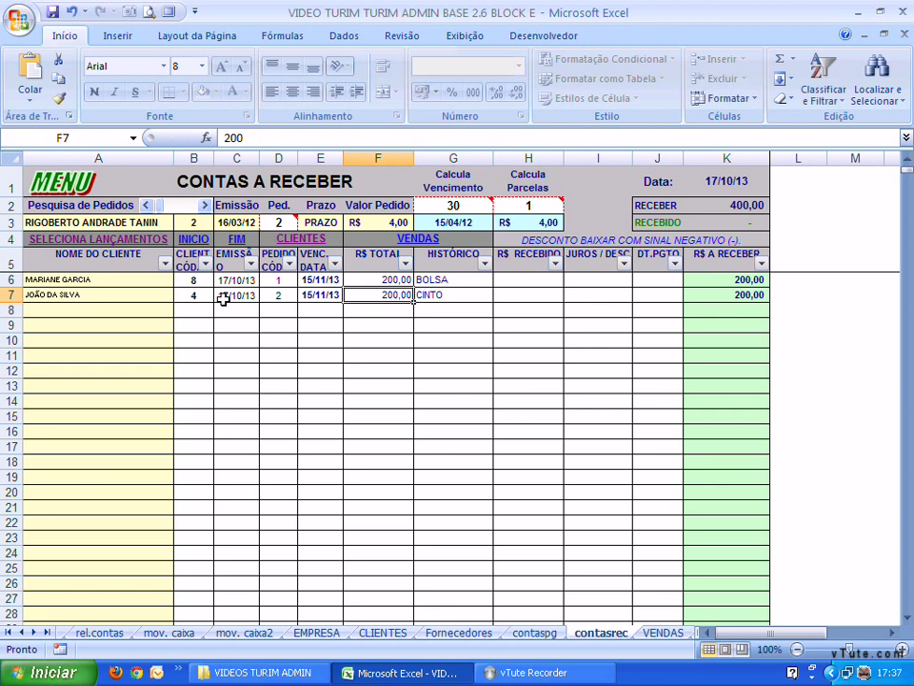
pyautogui.write('35')
pyautogui.press('Tab')
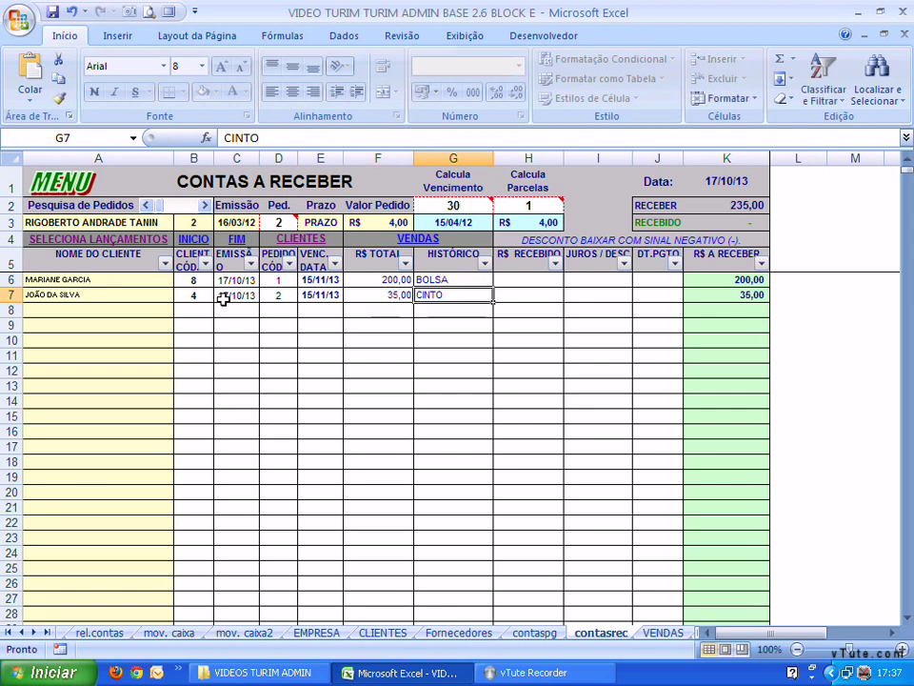
# Review the entries' amounts to receive, then move to client code cell B8
pyautogui.press('Tab')
pyautogui.press('Tab')
pyautogui.press('Tab')
pyautogui.press('Tab')
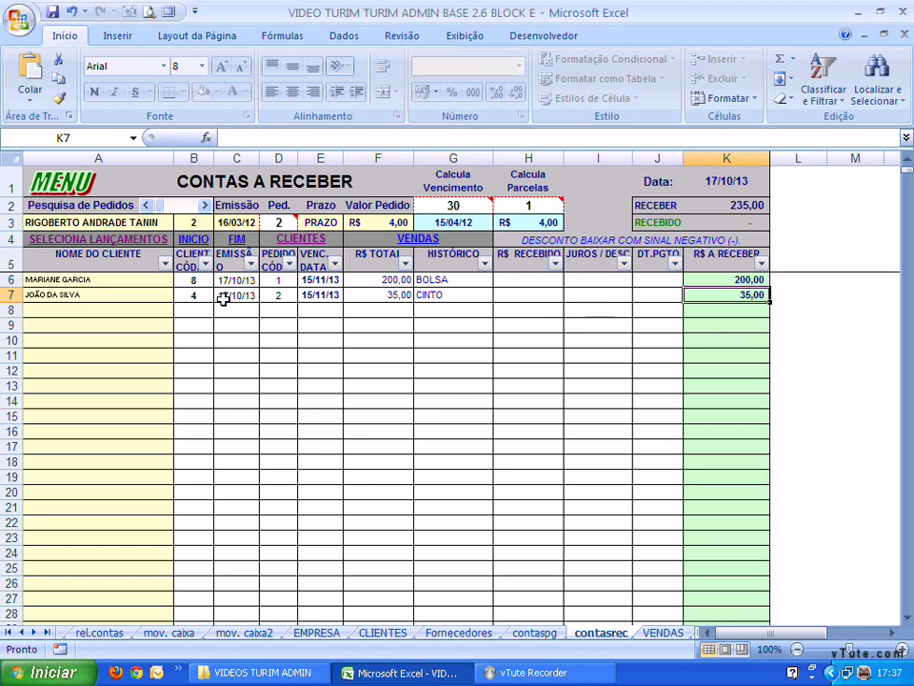
pyautogui.press('Down')
pyautogui.press('Up')
pyautogui.press('Up')
pyautogui.press('Down')
pyautogui.press('Down')
pyautogui.press('Left')
pyautogui.press('Left')
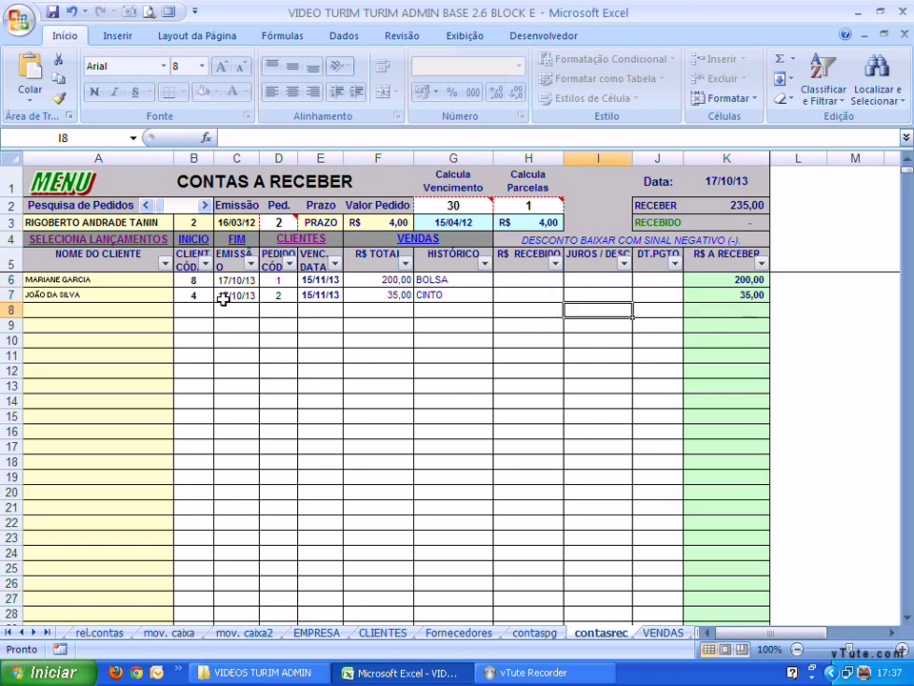
pyautogui.press('Left')
pyautogui.press('Left')
pyautogui.press('Left')
pyautogui.press('Left')
pyautogui.press('Left')
pyautogui.press('Left')
pyautogui.press('Left')
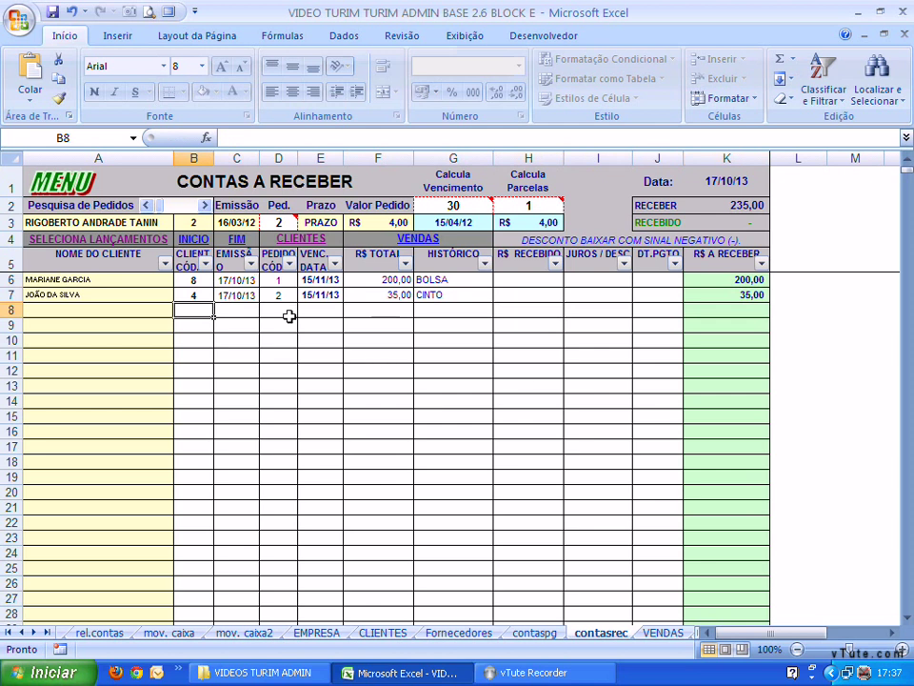
# Start row 8 with client code 4, order 3 and issue date 18/10/13
pyautogui.write('4')
pyautogui.press('Tab')
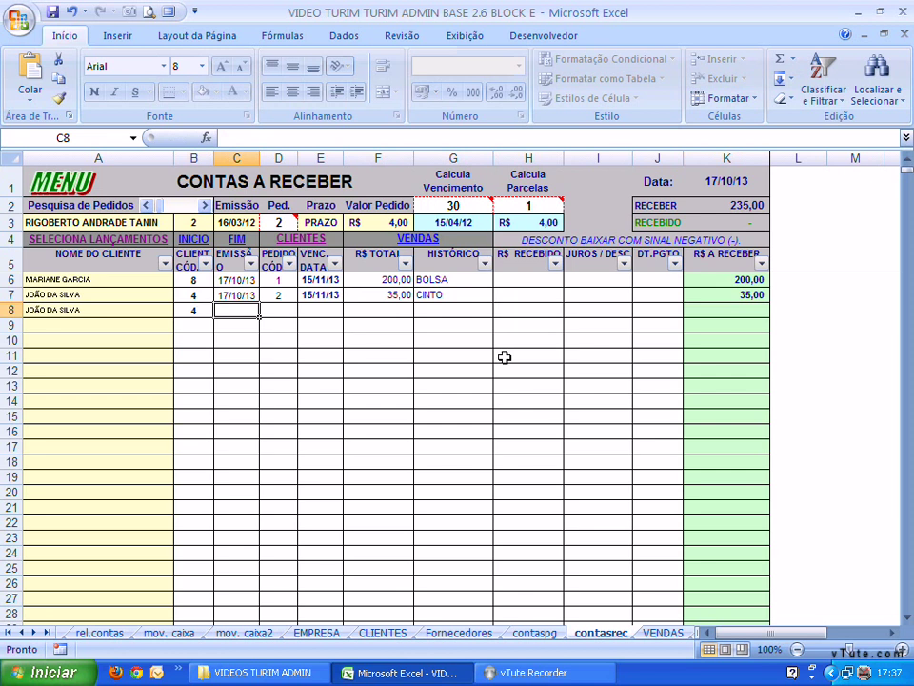
pyautogui.hotkey('ctrl', ';')
pyautogui.press('Tab')
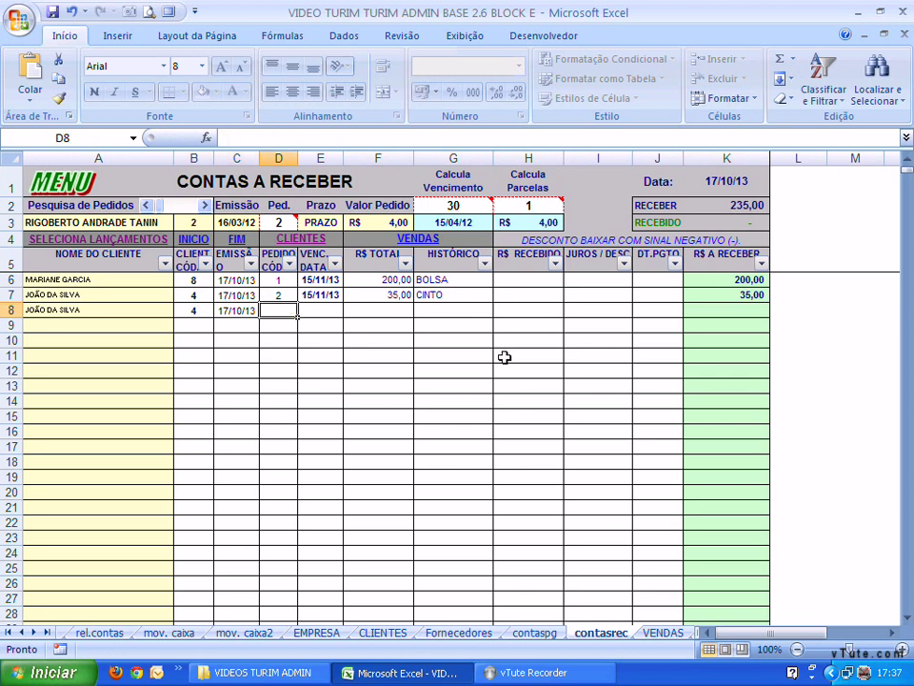
pyautogui.write('3')
pyautogui.press('Tab')
pyautogui.hotkey('shift', 'Tab')
pyautogui.hotkey('shift', 'Tab')
pyautogui.write('1')
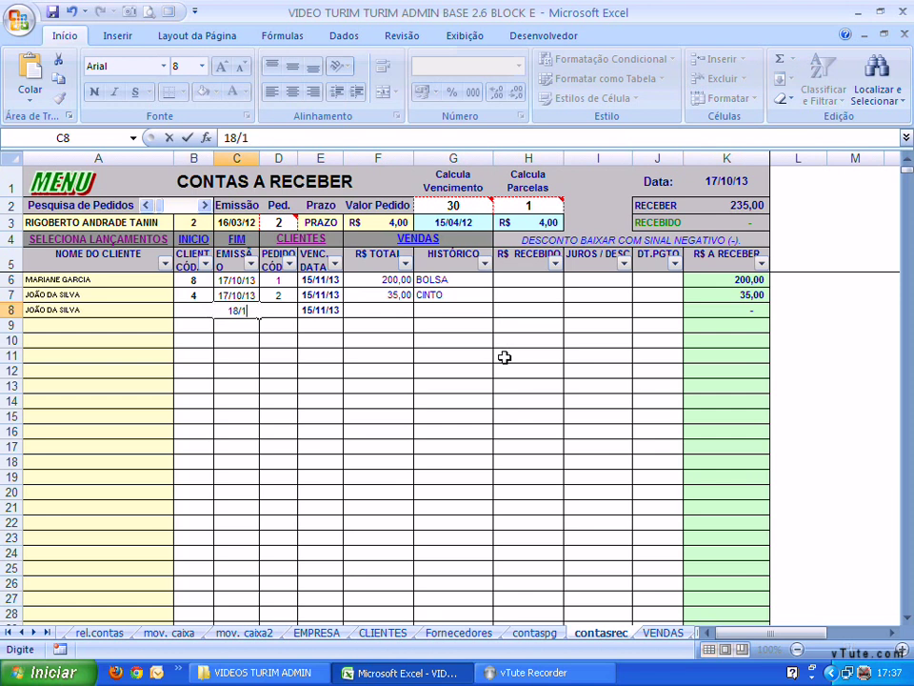
pyautogui.write('0')
pyautogui.press('Tab')
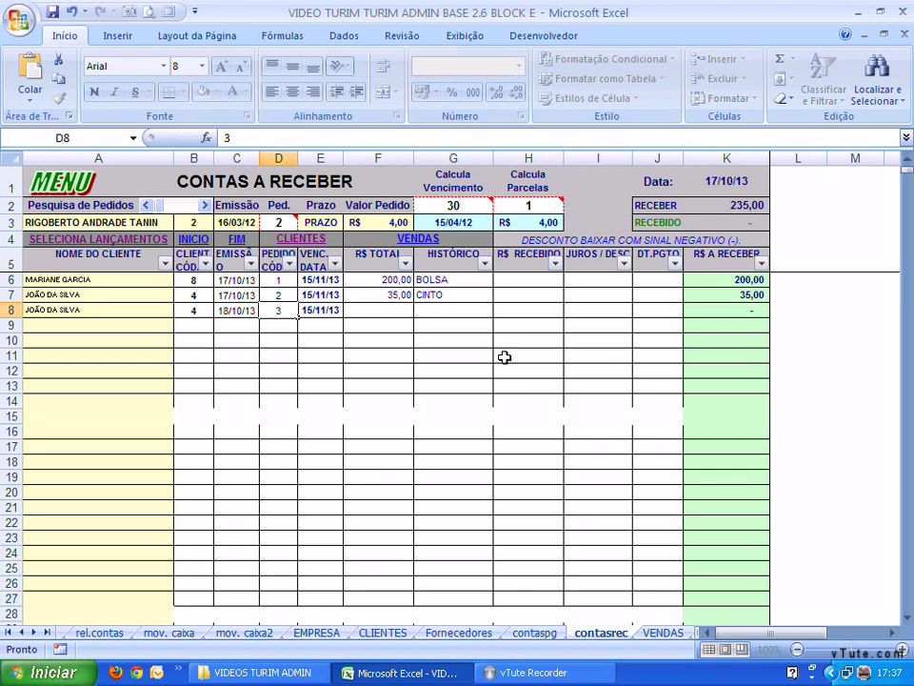
# Complete row 8 with due date 17/11/13, total 120,00 and description CALÇA
pyautogui.press('Tab')
pyautogui.write('17/')
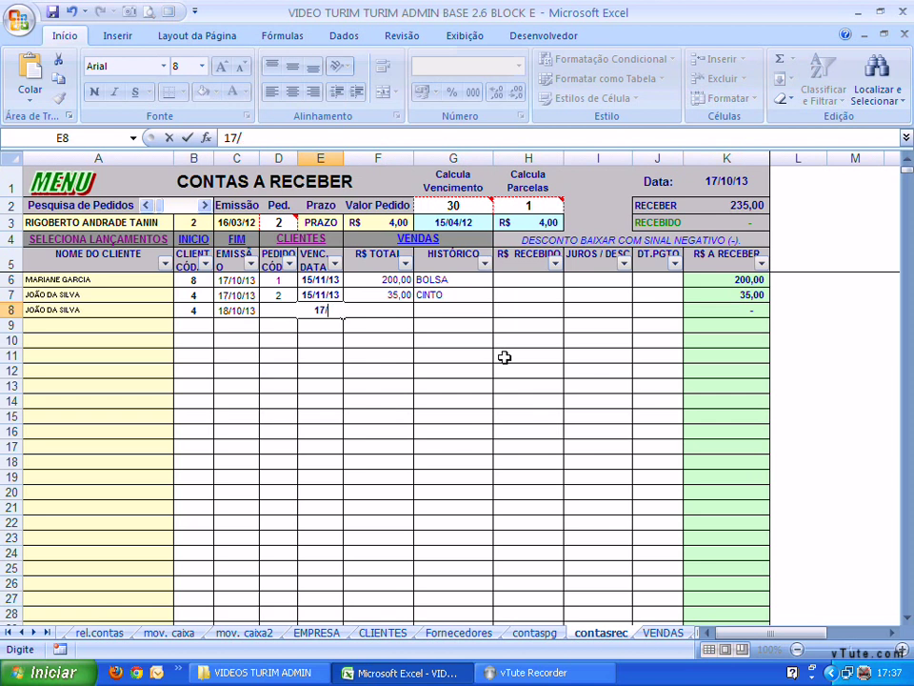
pyautogui.write('11')
pyautogui.press('Tab')
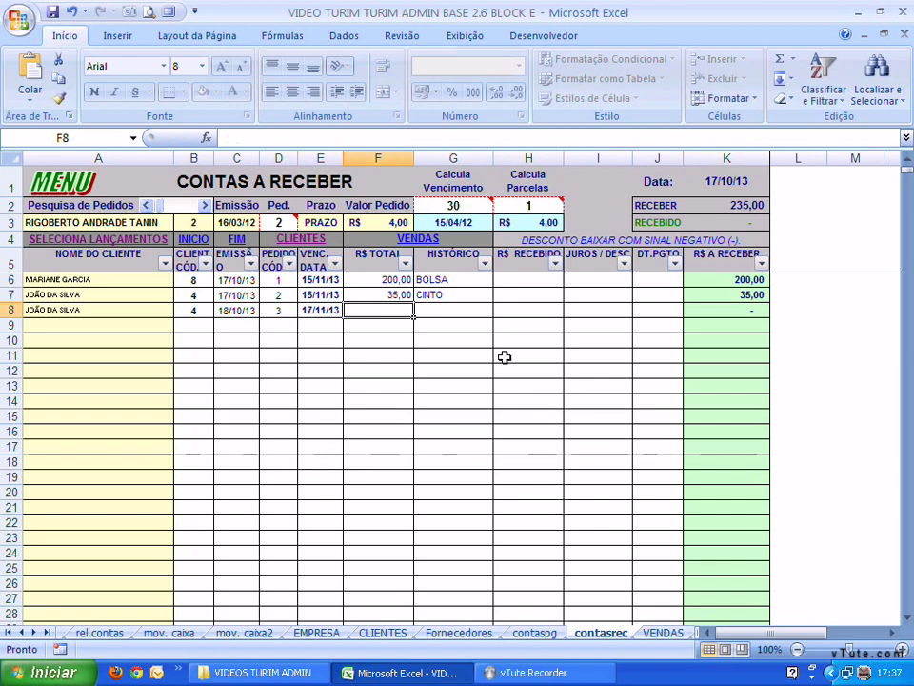
pyautogui.write('120')
pyautogui.press('Tab')
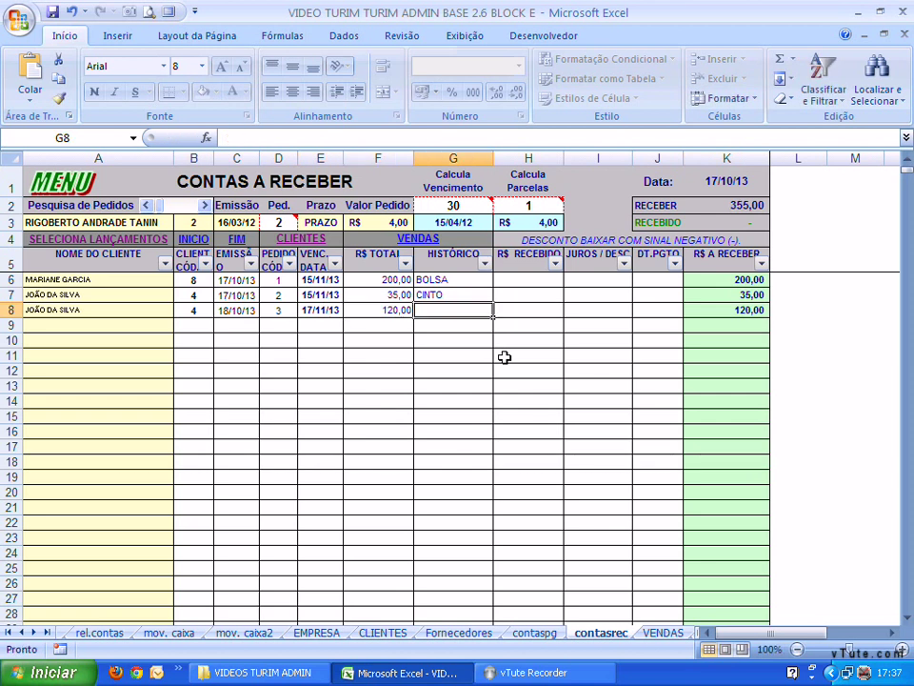
pyautogui.write('CALÇA')
pyautogui.press('Tab')
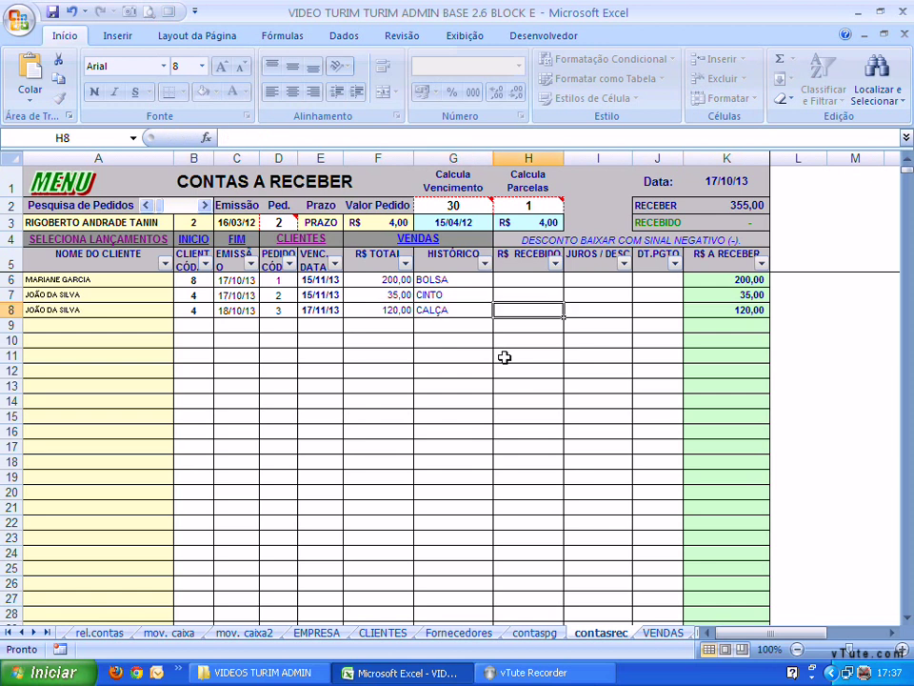
pyautogui.press('Tab')
pyautogui.press('Tab')
pyautogui.press('Tab')
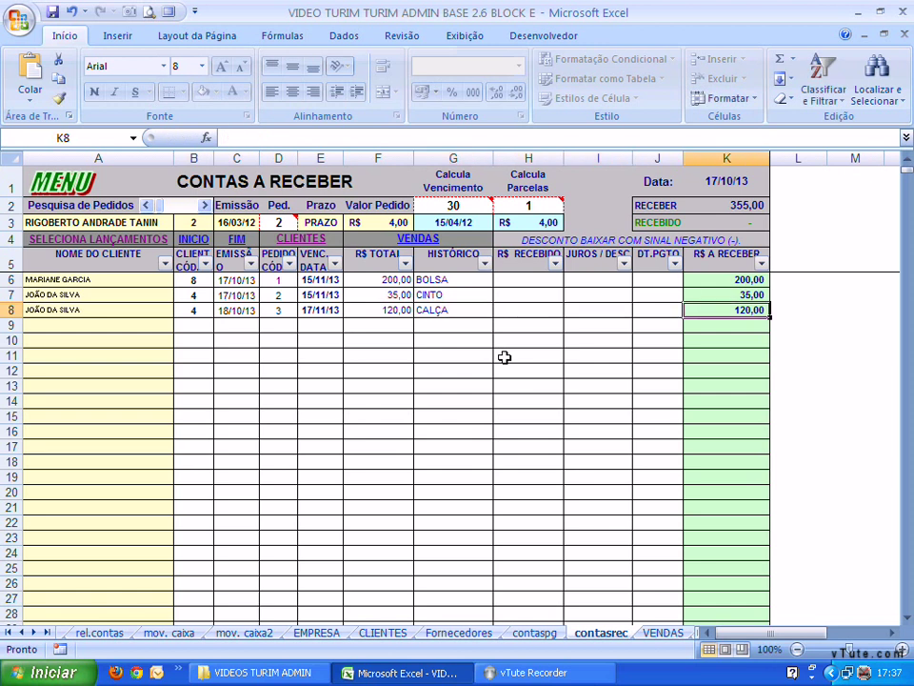
# Check the third entry's 120,00 amount to receive
pyautogui.press('Down')
pyautogui.press('Left')
pyautogui.press('Left')
pyautogui.press('Left')
pyautogui.press('Left')
pyautogui.press('Left')
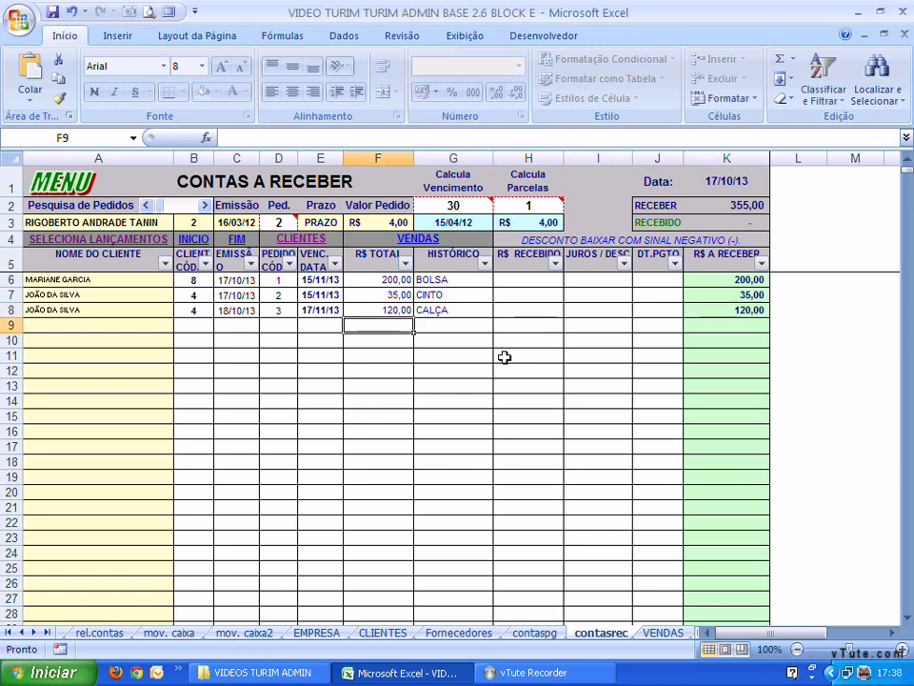
pyautogui.press('Left')
pyautogui.press('Left')
pyautogui.press('Left')
pyautogui.press('Left')
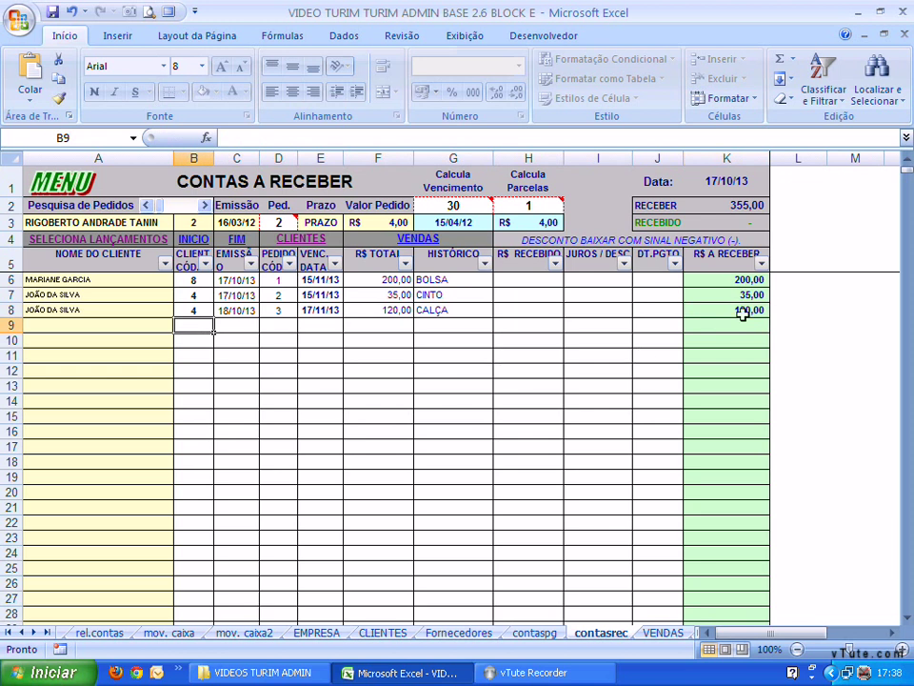
pyautogui.click(745, 310)
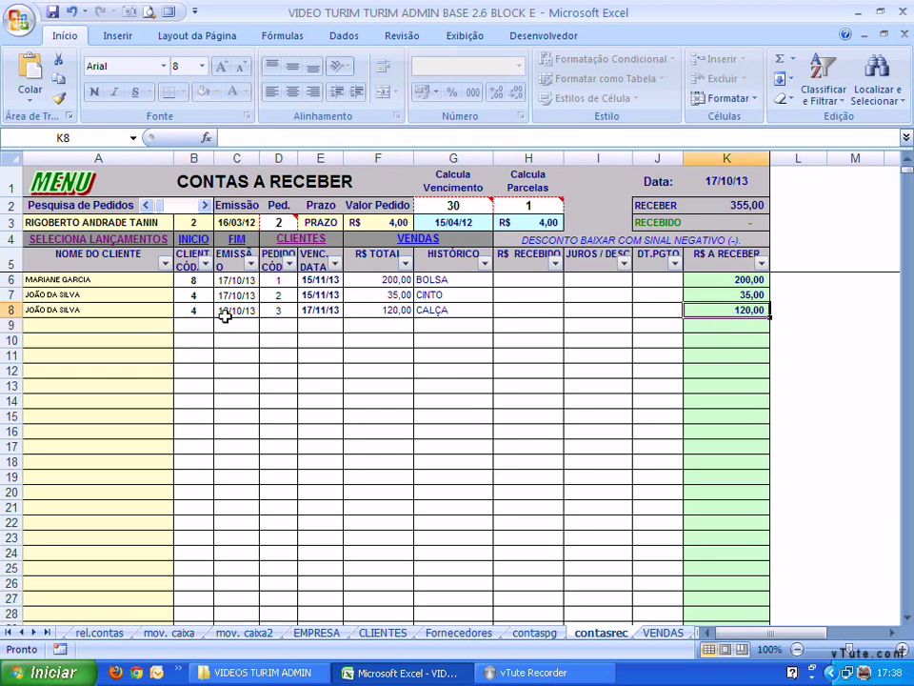
# Filter the NOME DO CLIENTE column to show only client 4's entries
pyautogui.click(167, 265)
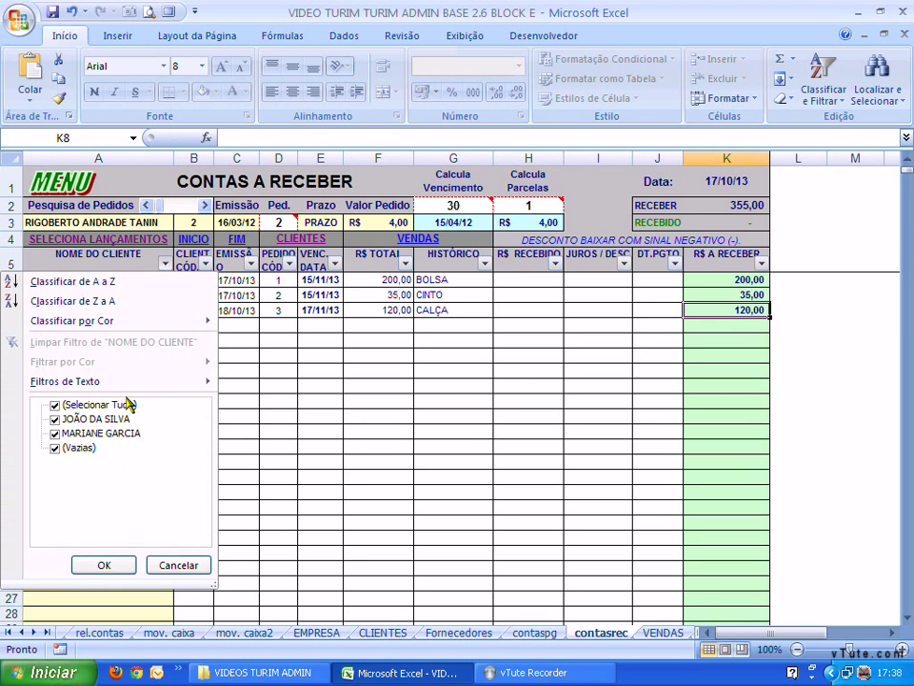
pyautogui.click(89, 406)
pyautogui.click(87, 419)
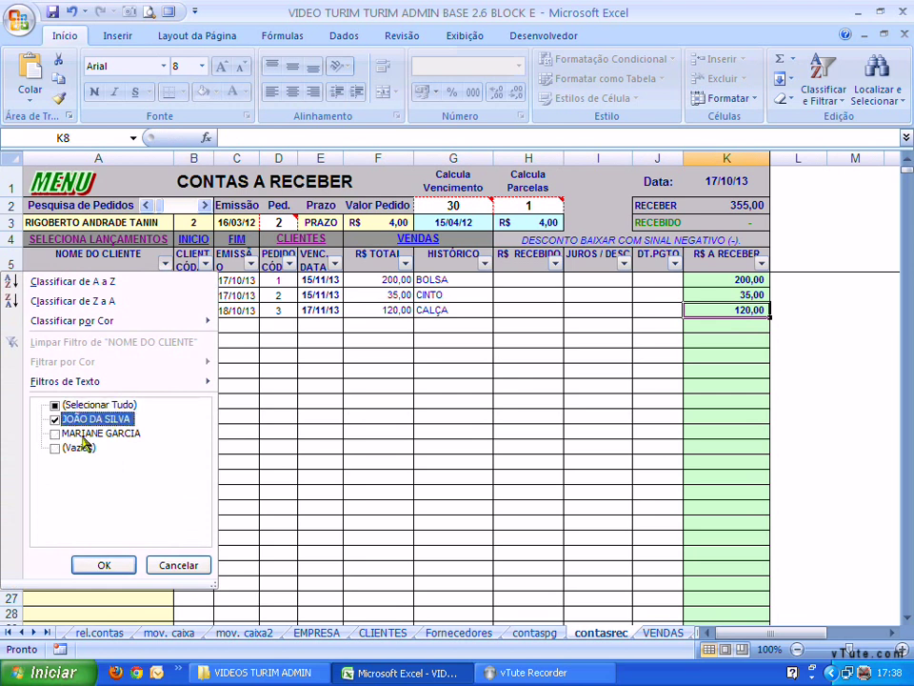
pyautogui.click(103, 564)
# Review the filtered amounts 35,00 and 120,00 and the 155,00 totals
pyautogui.click(134, 280)
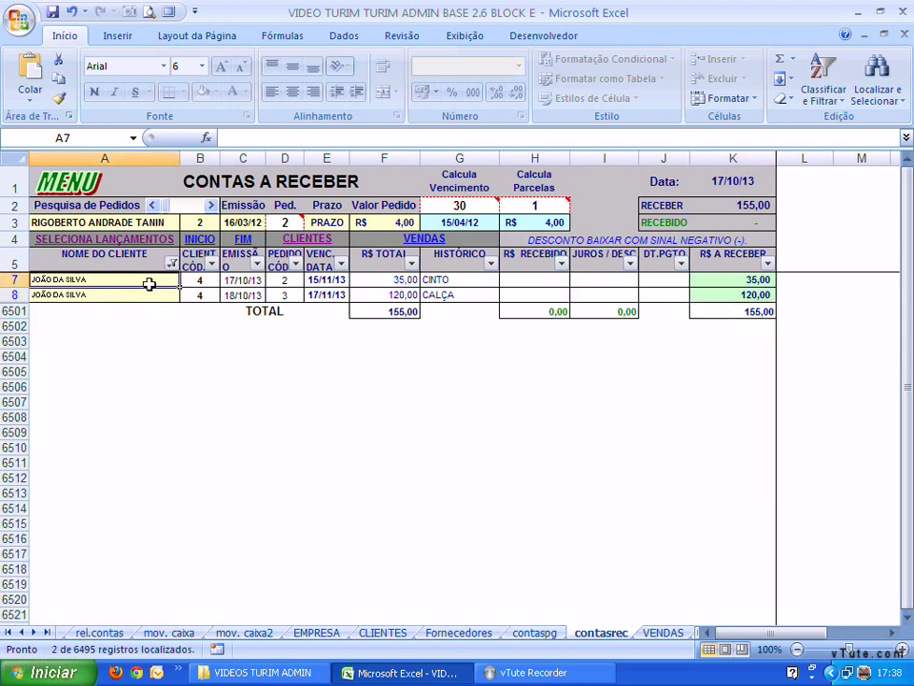
pyautogui.click(381, 280)
pyautogui.click(382, 294)
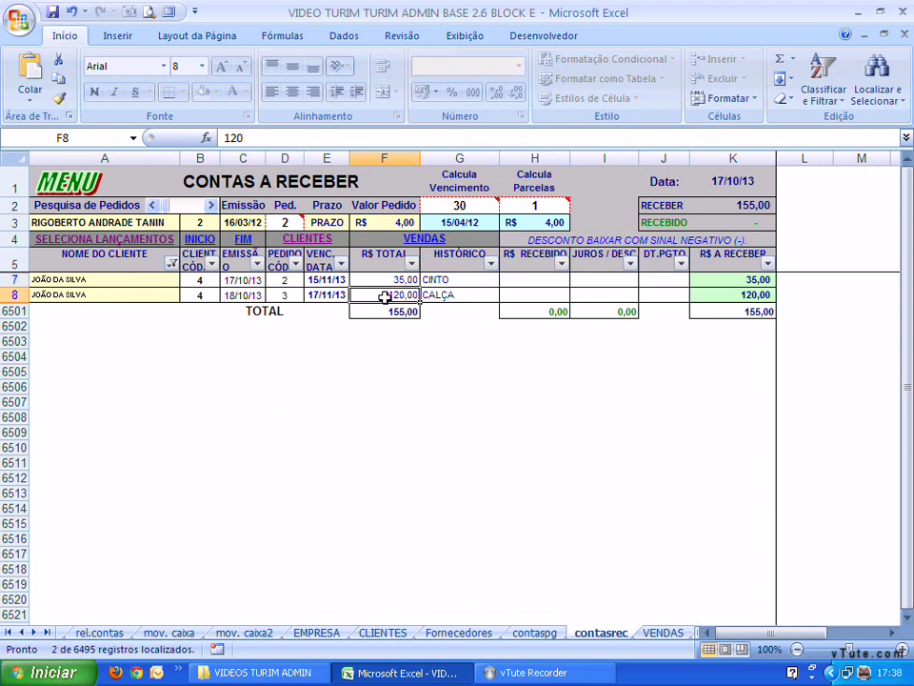
pyautogui.click(388, 311)
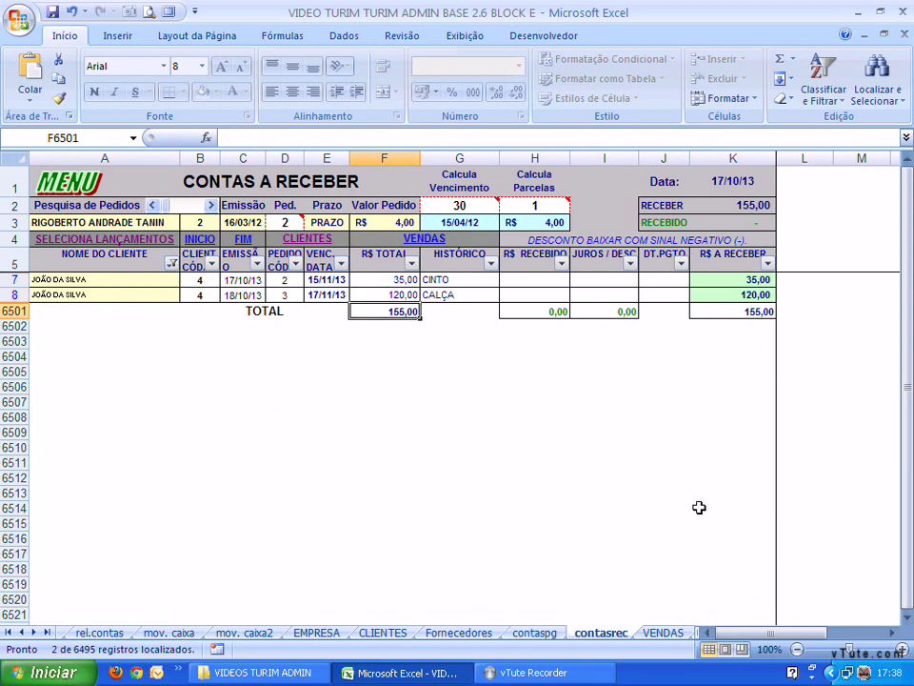
pyautogui.click(750, 203)
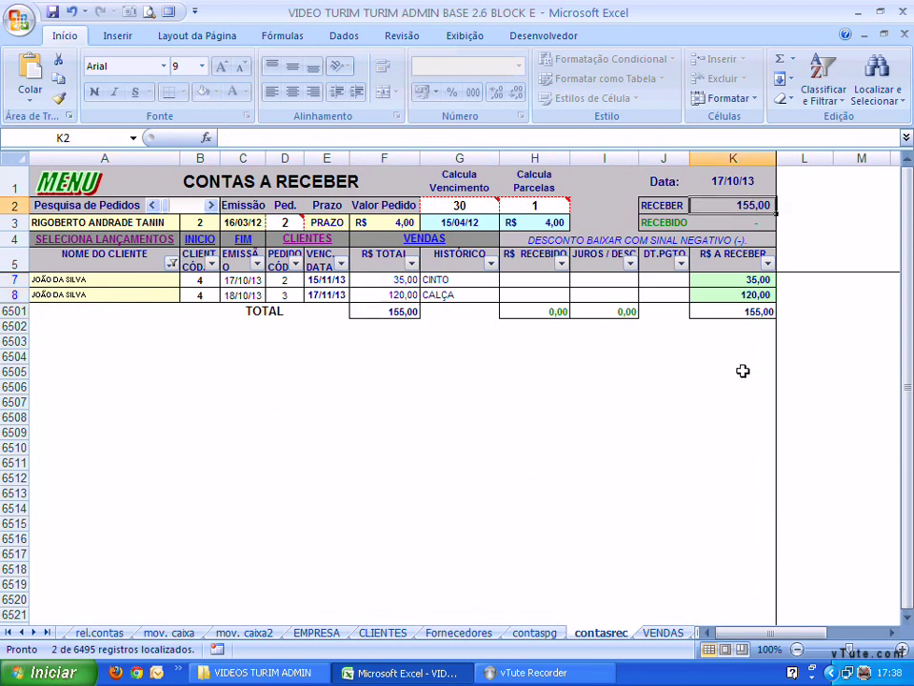
pyautogui.click(743, 311)
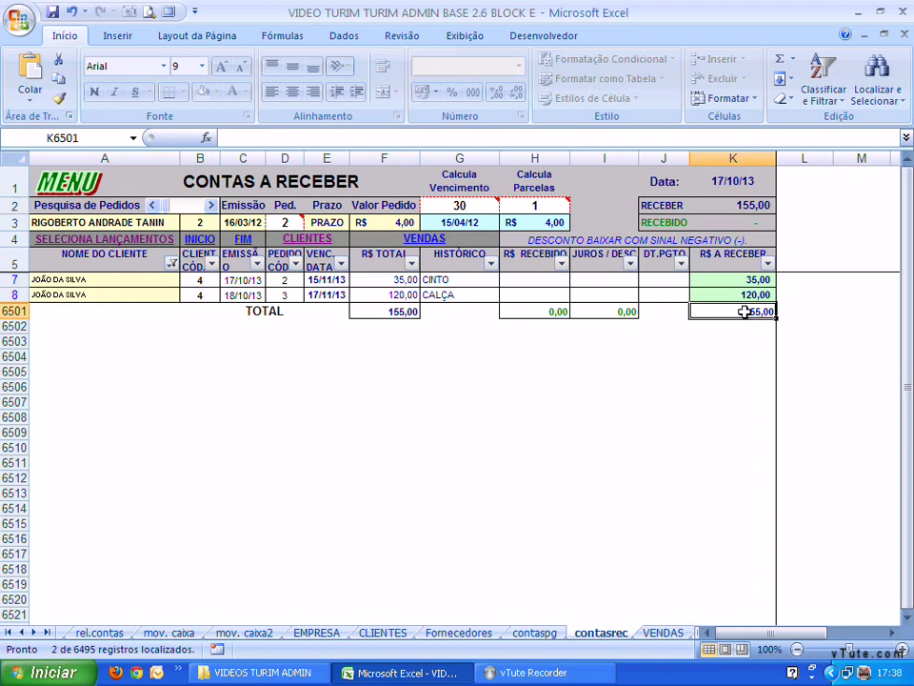
pyautogui.click(104, 293)
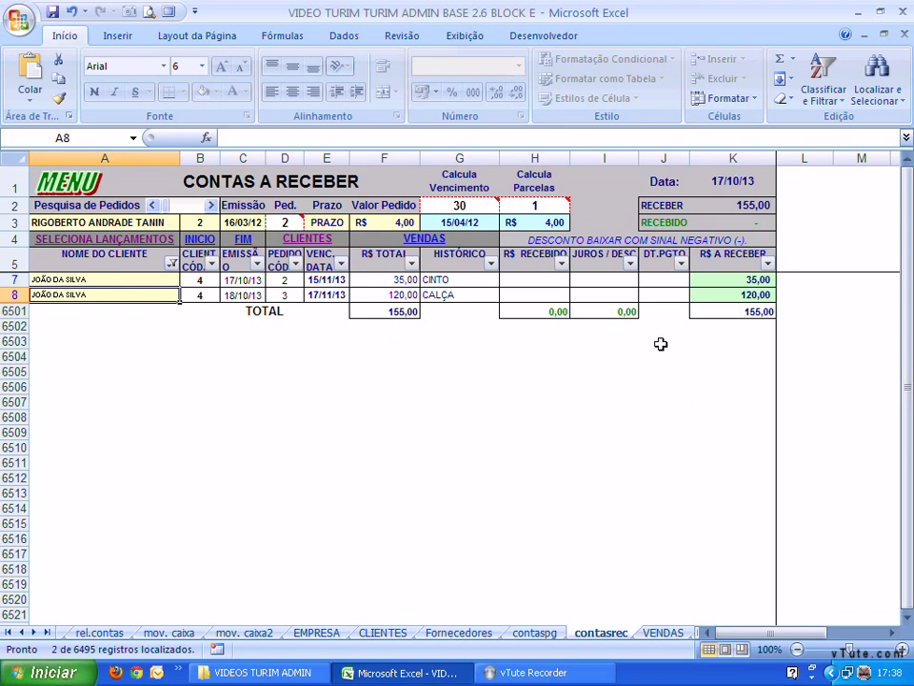
pyautogui.click(756, 281)
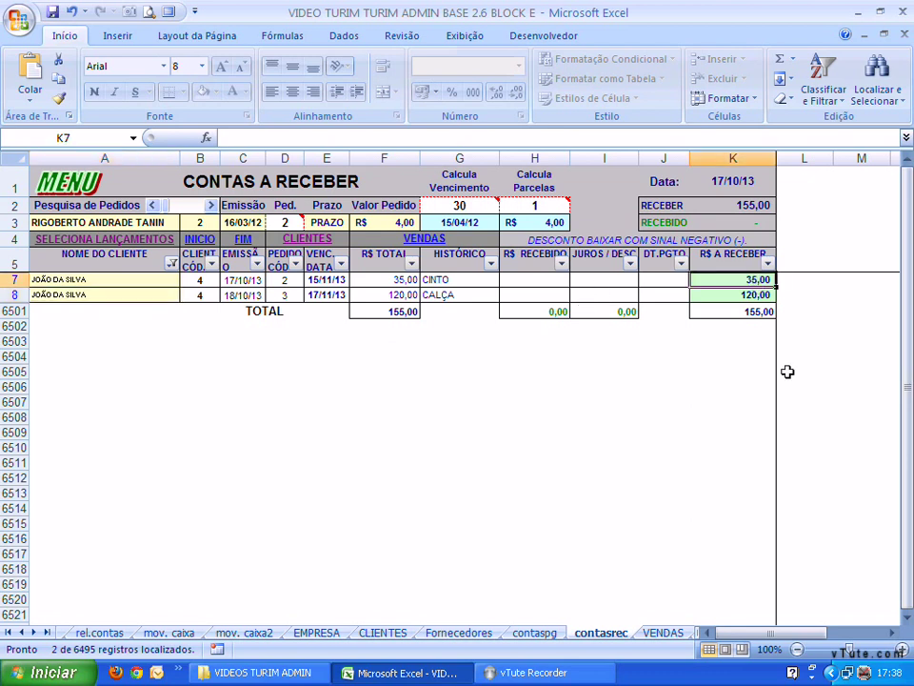
# Enter 35 as the received amount in H7 for the CINTO entry
pyautogui.click(527, 282)
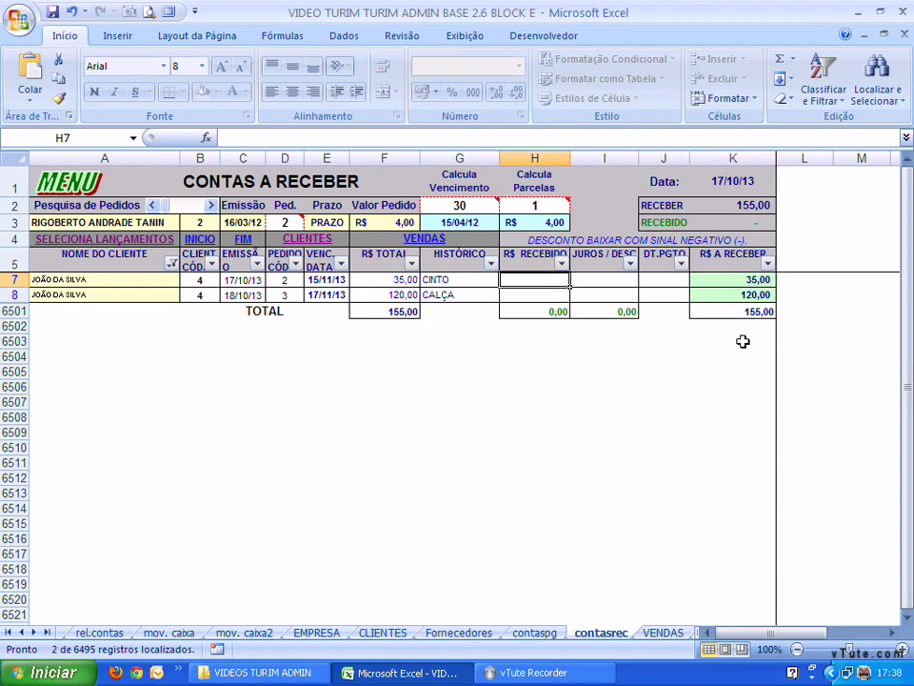
pyautogui.write('35')
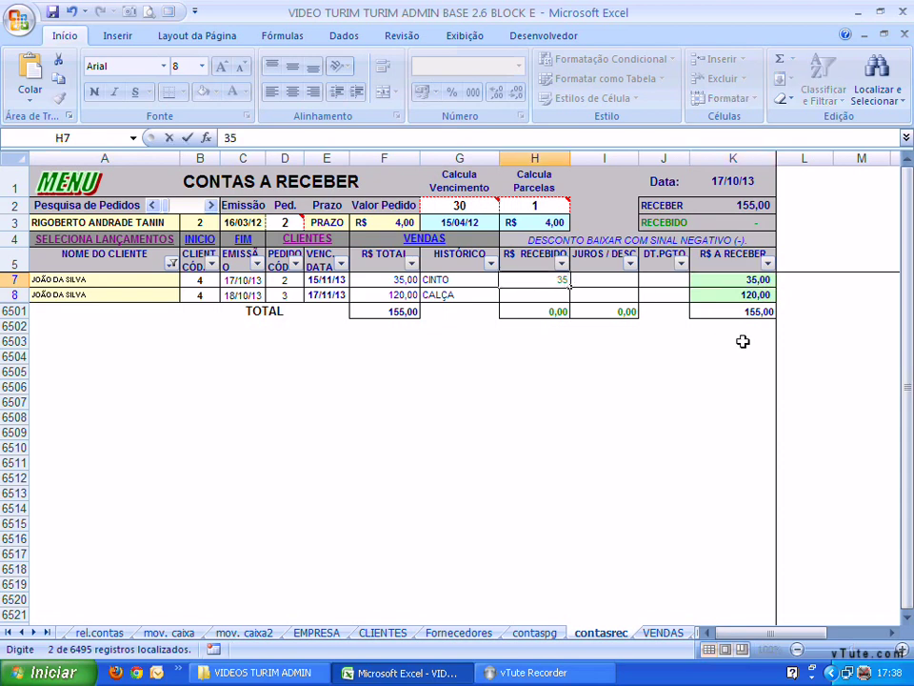
pyautogui.press('Return')
pyautogui.press('Up')
pyautogui.press('Right')
pyautogui.press('Right')
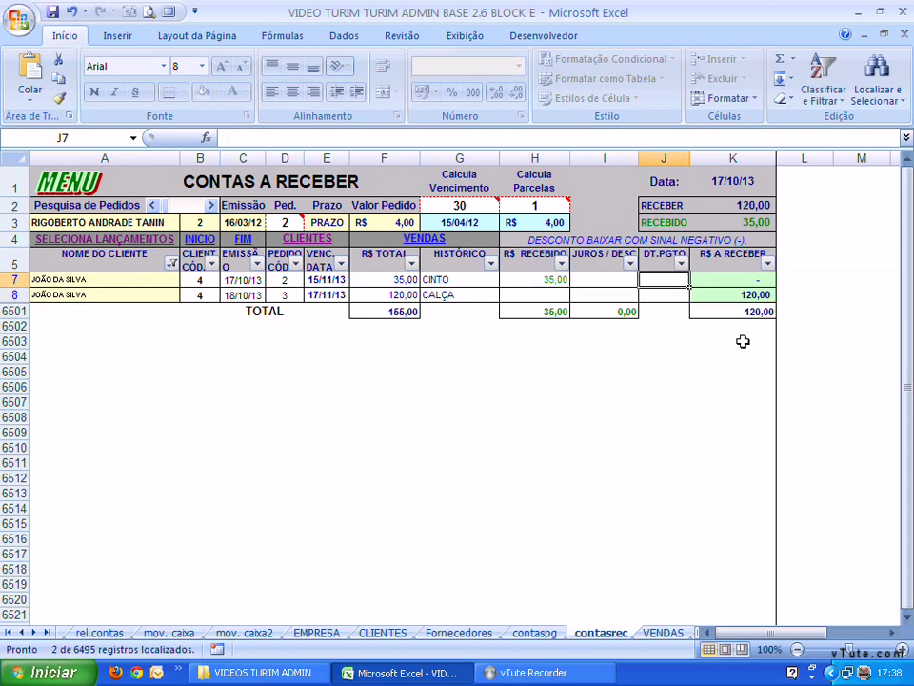
pyautogui.press('Right')
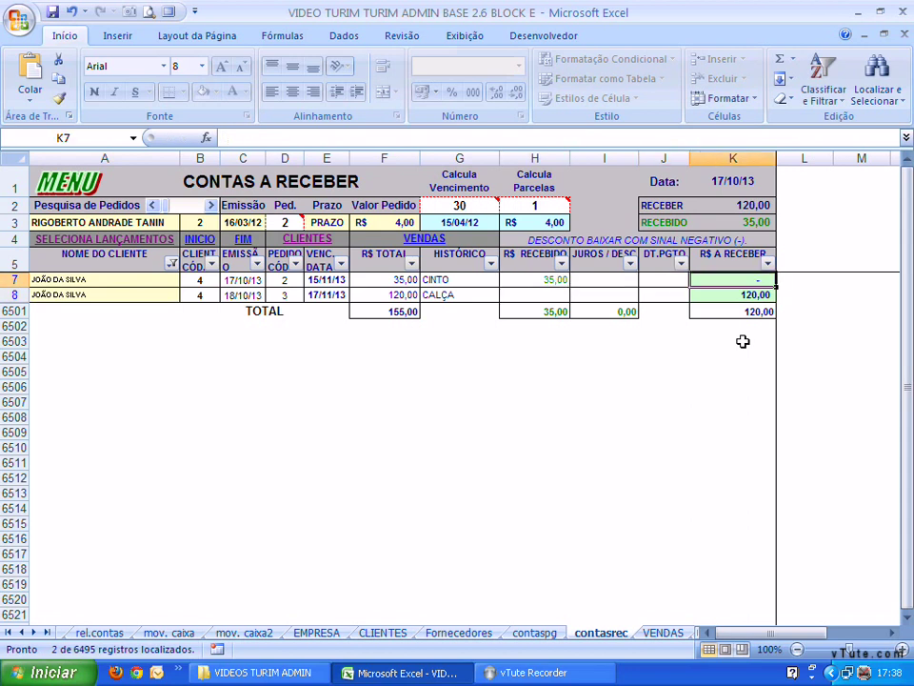
# Verify CALÇA still owes 120,00, RECEBER shows 120,00, RECEBIDO 35,00, and billing 155,00
pyautogui.press('Down')
pyautogui.press('Up')
pyautogui.press('Down')
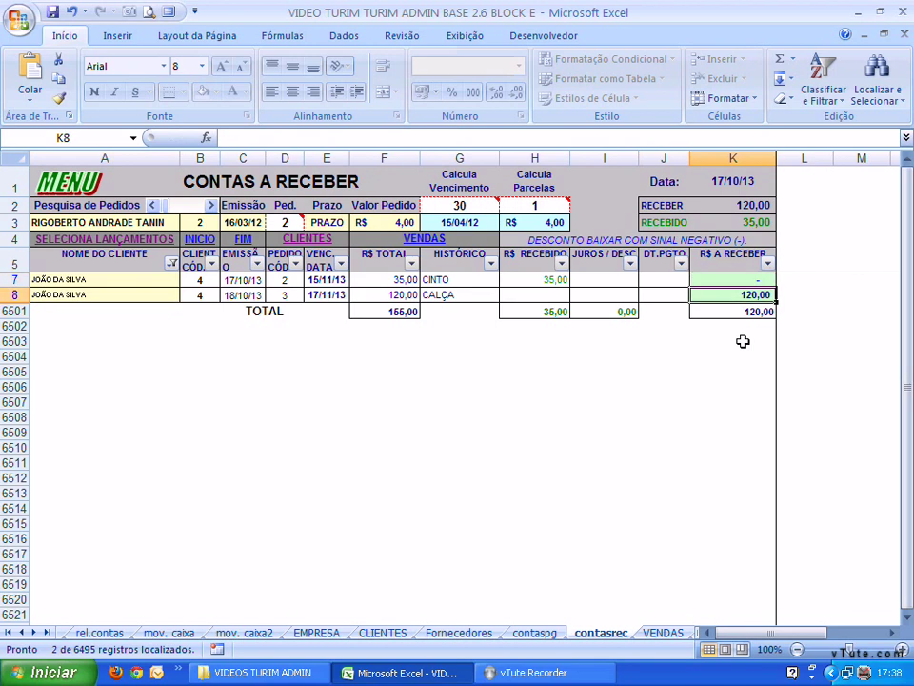
pyautogui.press('Up')
pyautogui.press('Down')
pyautogui.press('Left')
pyautogui.press('Left')
pyautogui.press('Left')
pyautogui.press('Left')
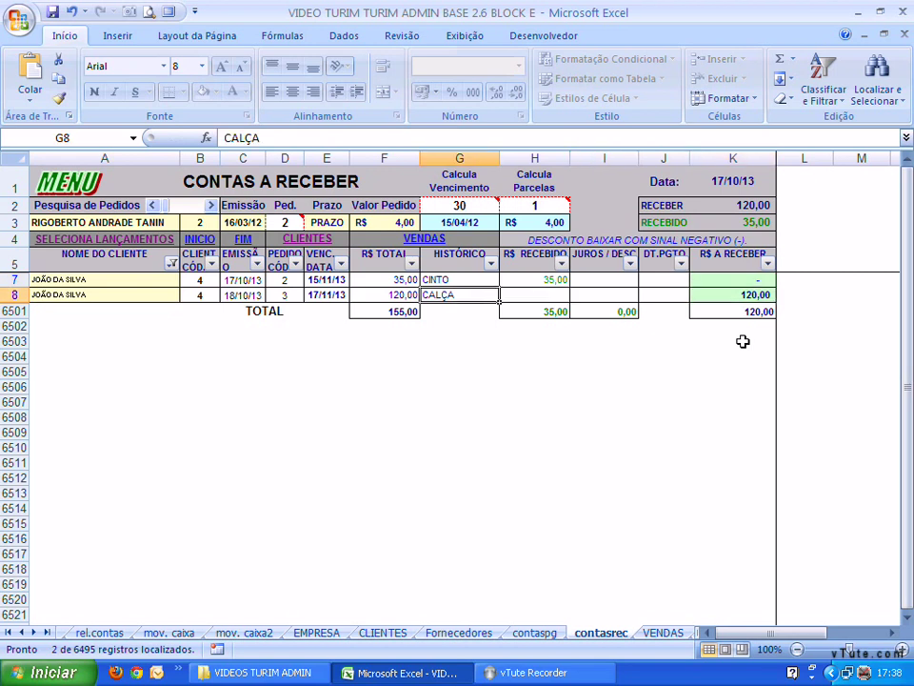
pyautogui.press('Left')
pyautogui.press('Left')
pyautogui.press('Right')
pyautogui.press('Right')
pyautogui.press('Right')
pyautogui.press('Right')
pyautogui.press('Right')
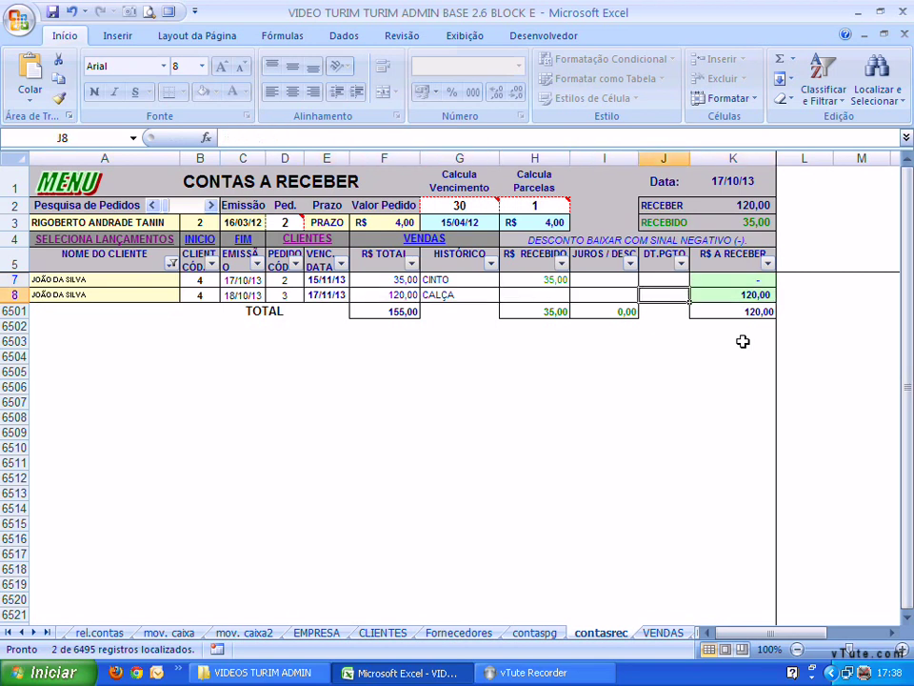
pyautogui.press('Right')
pyautogui.click(753, 203)
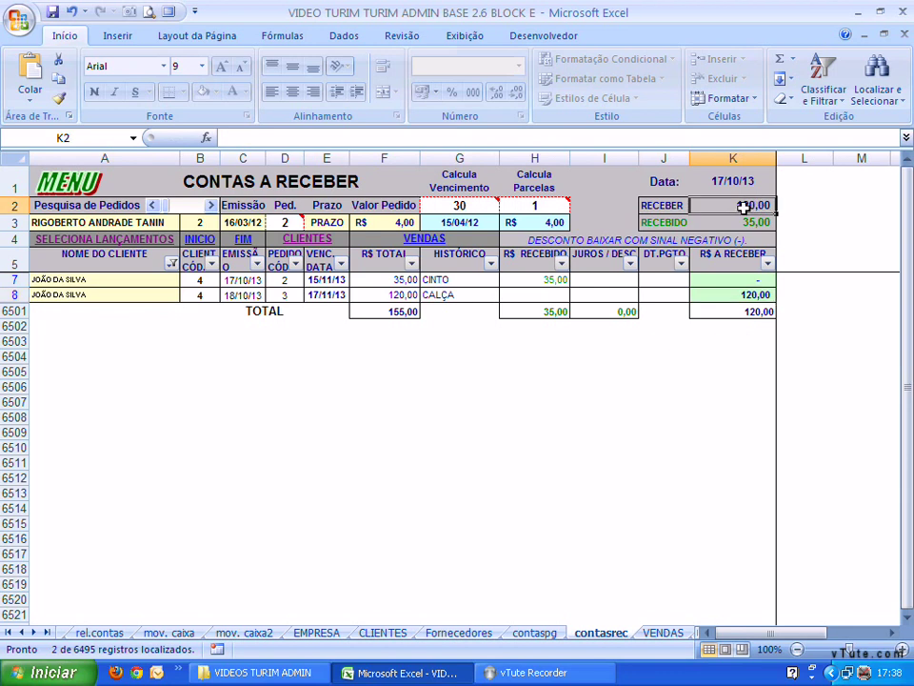
pyautogui.click(757, 222)
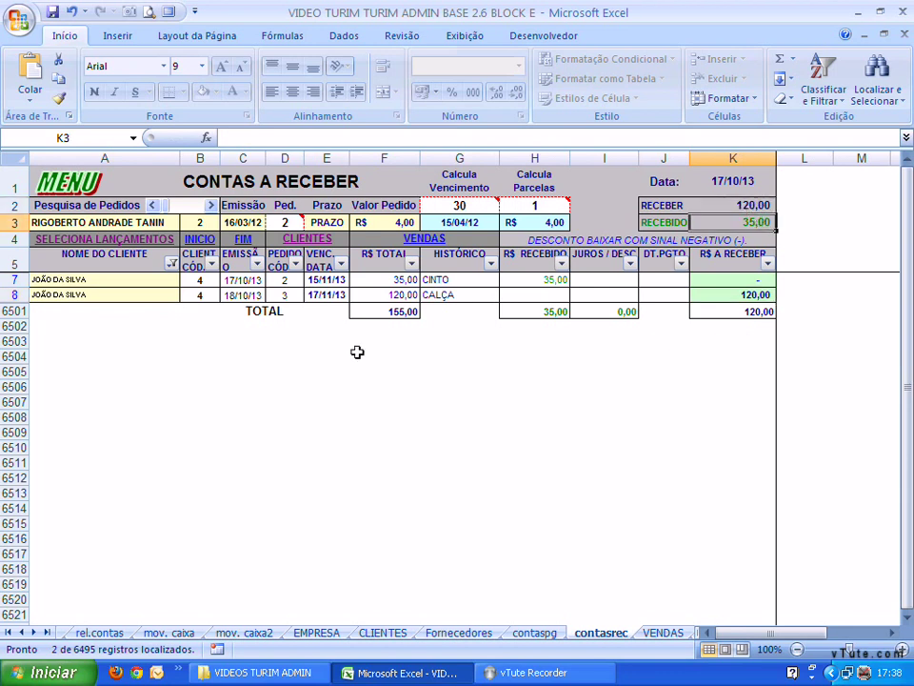
pyautogui.click(382, 314)
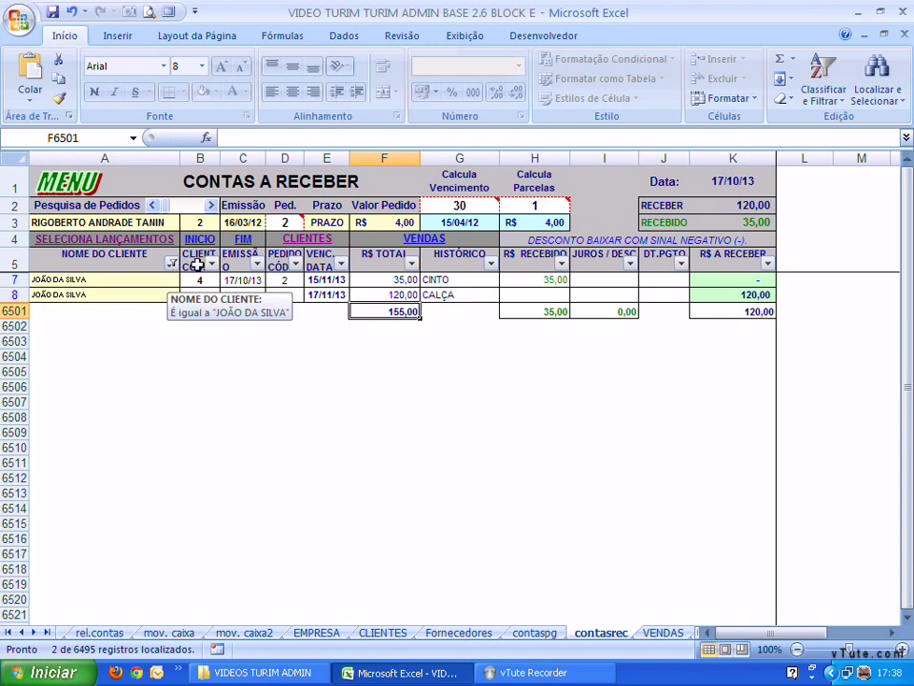
# Clear the client name filter and check the 35,00 received and 320,00 to-receive summaries
pyautogui.click(171, 264)
pyautogui.click(100, 405)
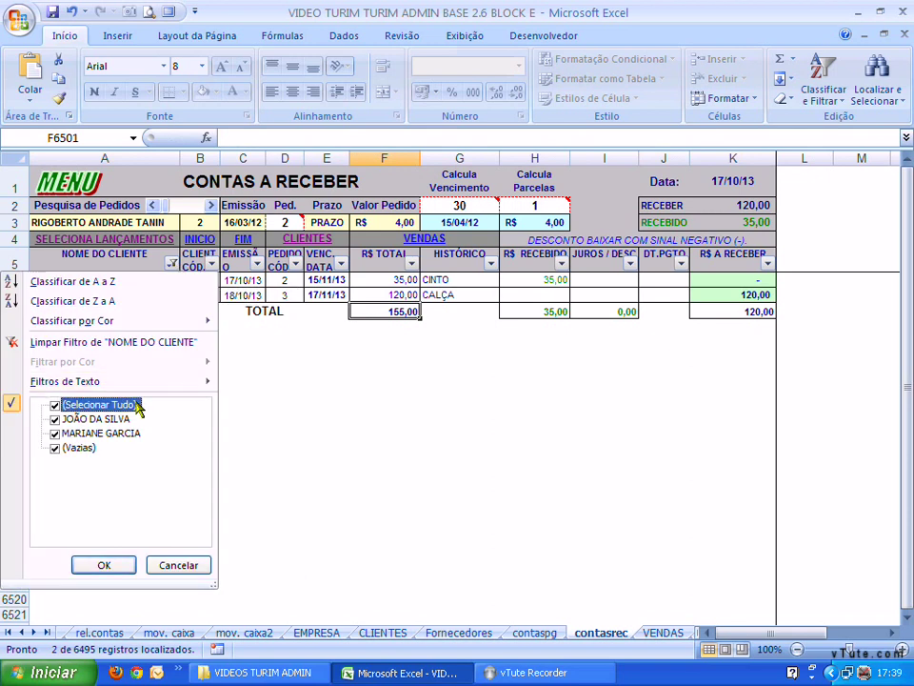
pyautogui.click(104, 565)
pyautogui.click(188, 337)
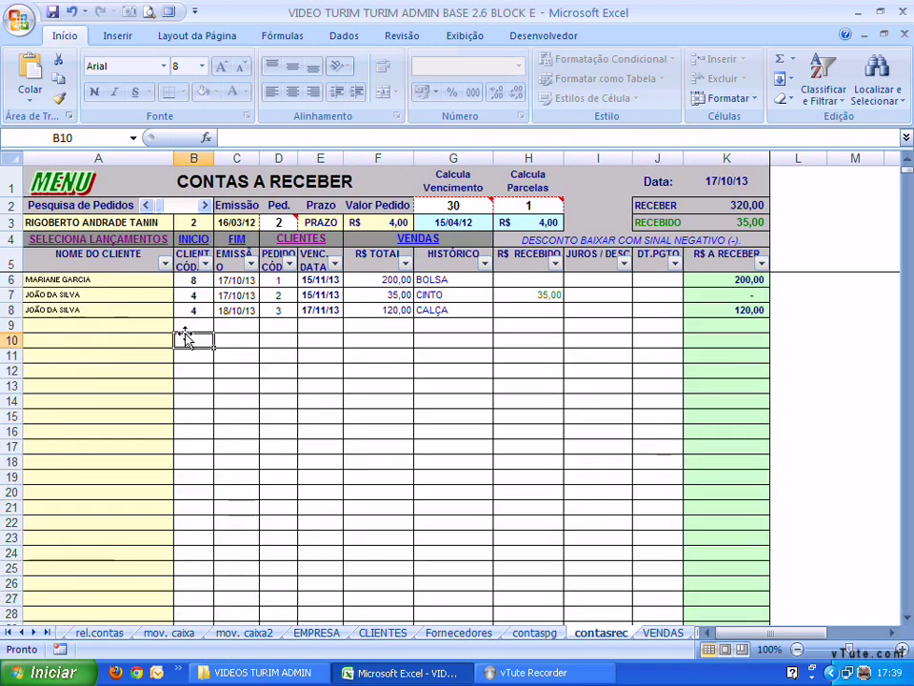
pyautogui.click(522, 291)
pyautogui.click(757, 222)
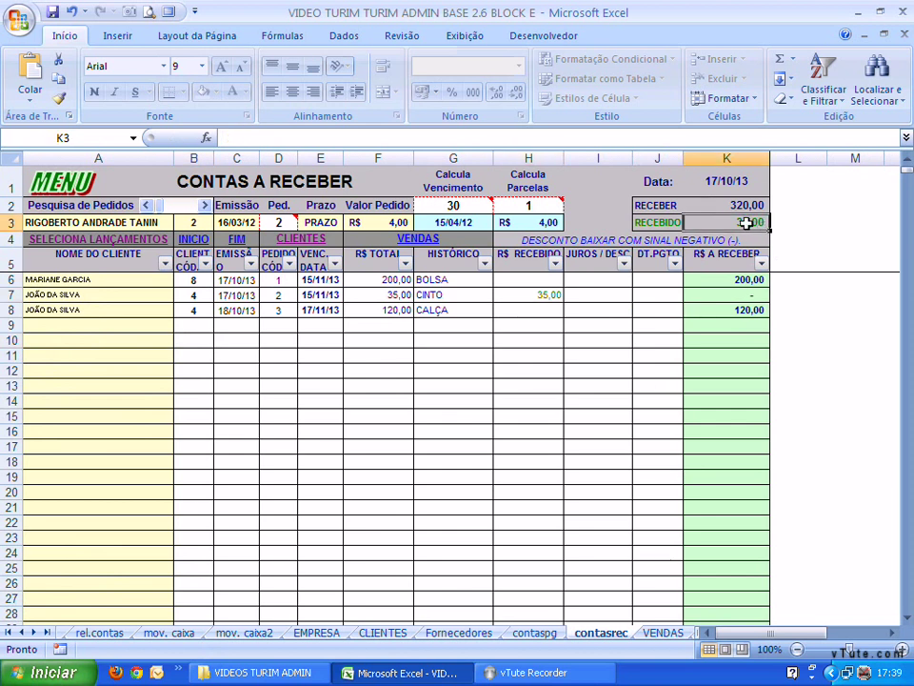
pyautogui.click(749, 206)
pyautogui.click(750, 223)
pyautogui.click(151, 337)
pyautogui.click(774, 467)
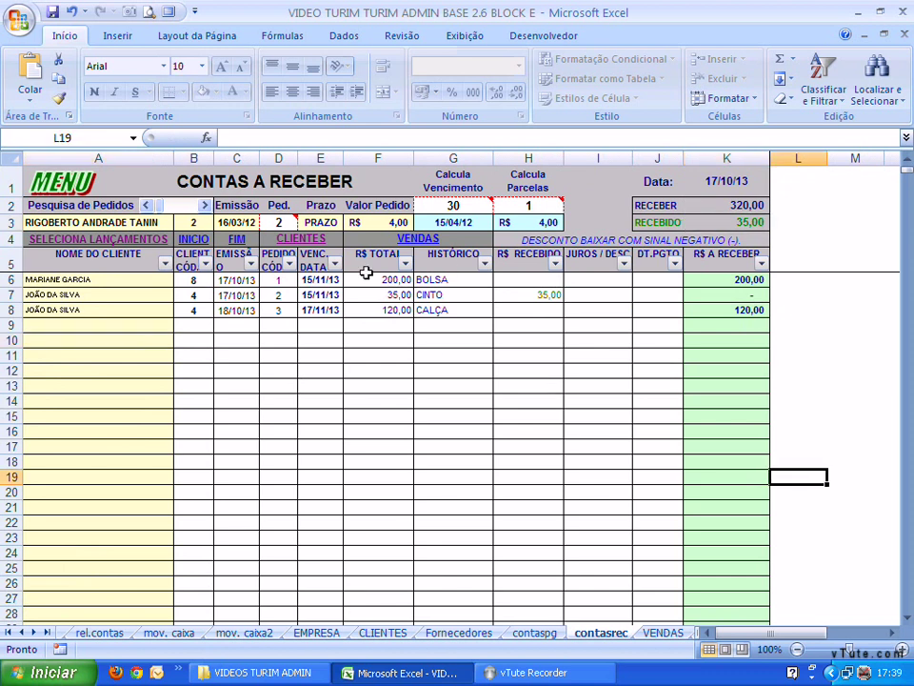
# Filter CLIENT CÓD. excluding blanks to confirm totals of 355,00 billed, 35,00 received, 320,00 to receive
pyautogui.click(205, 265)
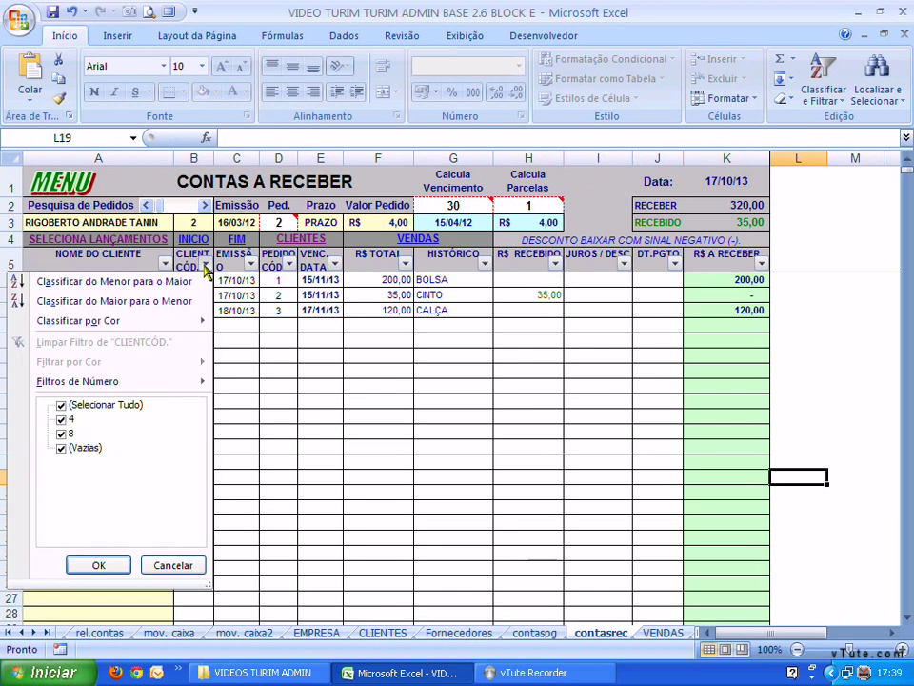
pyautogui.click(84, 447)
pyautogui.click(99, 566)
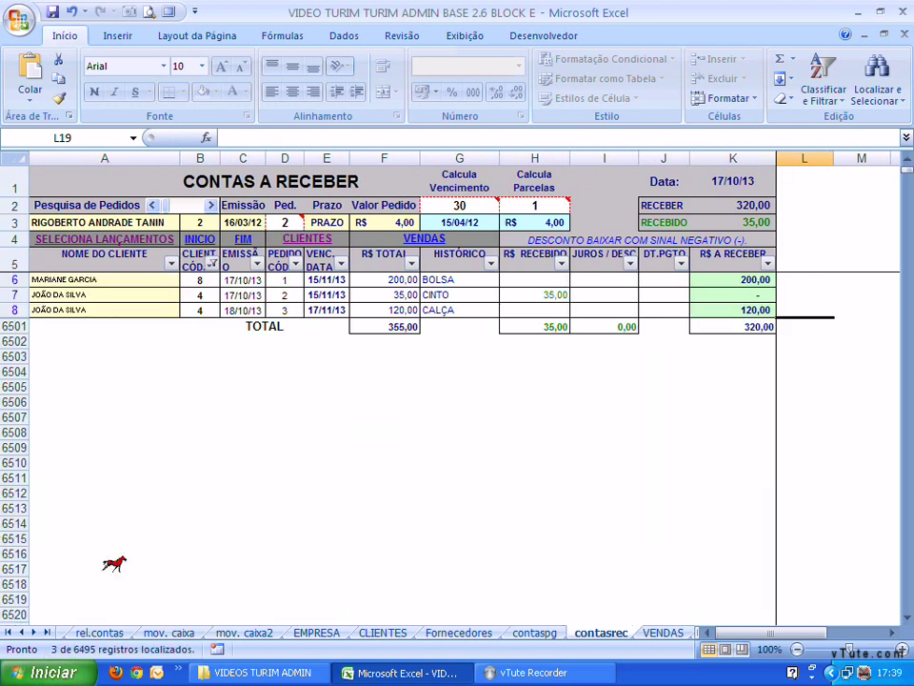
pyautogui.click(407, 328)
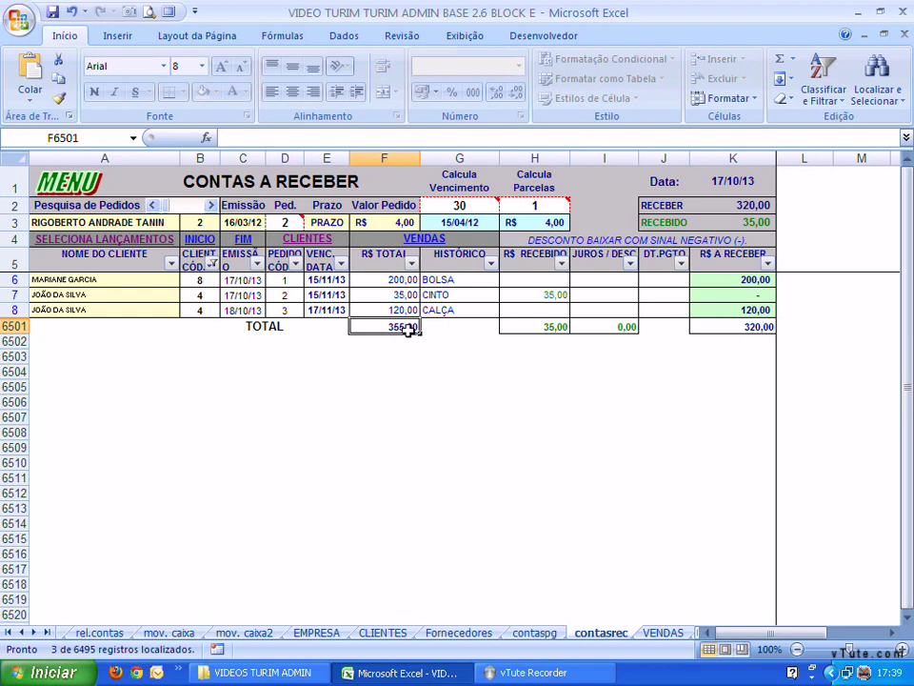
pyautogui.click(519, 325)
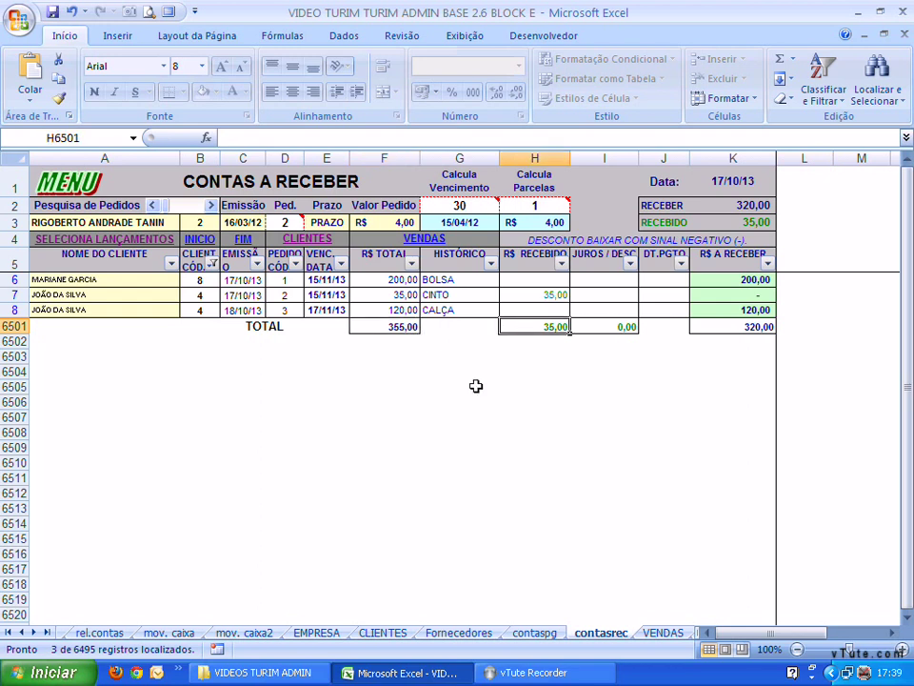
pyautogui.click(696, 325)
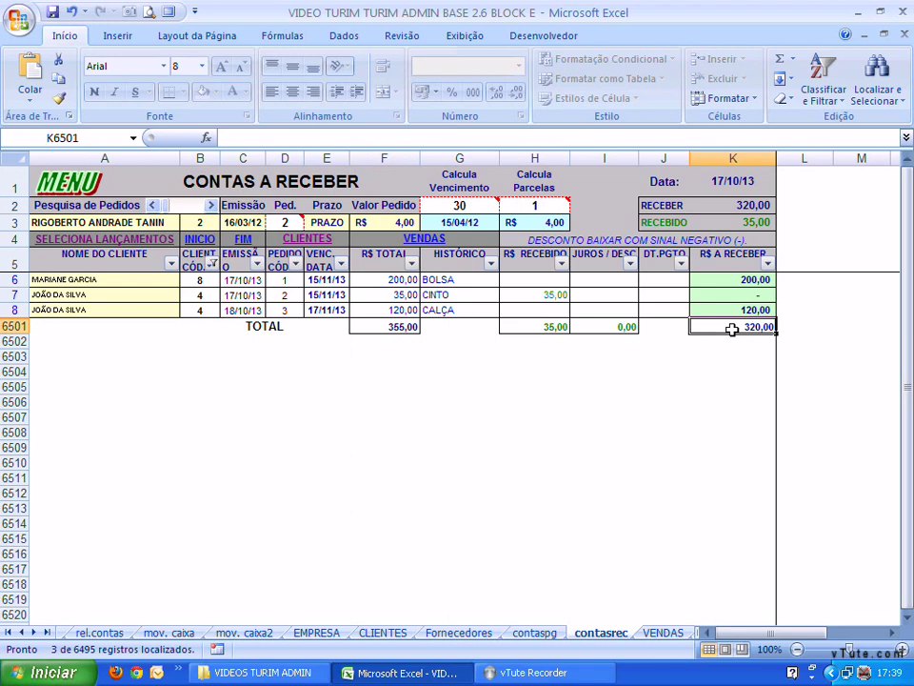
# Select all client codes again so every receivable row is shown
pyautogui.click(211, 263)
pyautogui.click(119, 408)
pyautogui.click(101, 563)
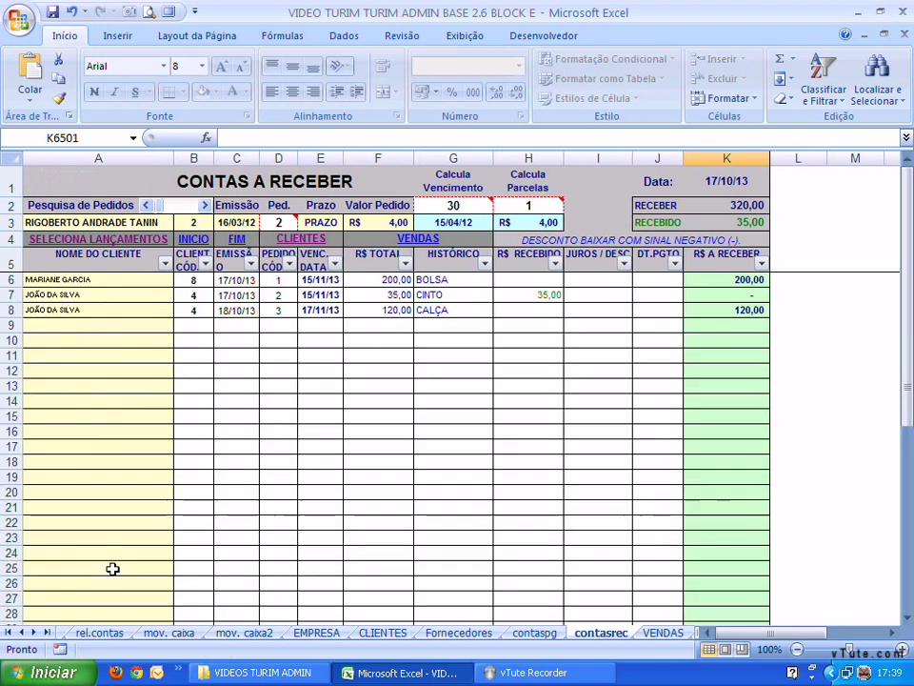